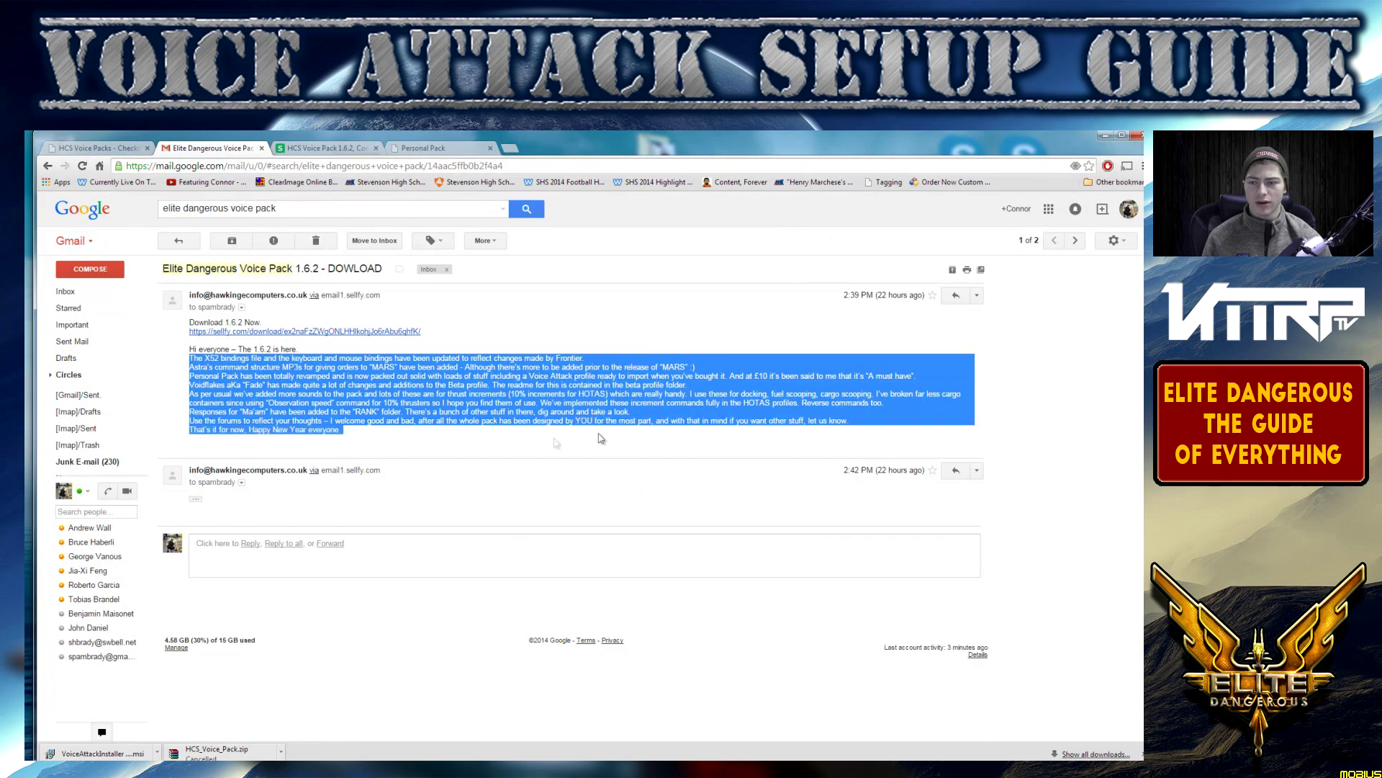
Open the HCS Voice Pack 1.6.2 download link from the e-mail and download the product ZIP file.
left_click(541, 441)
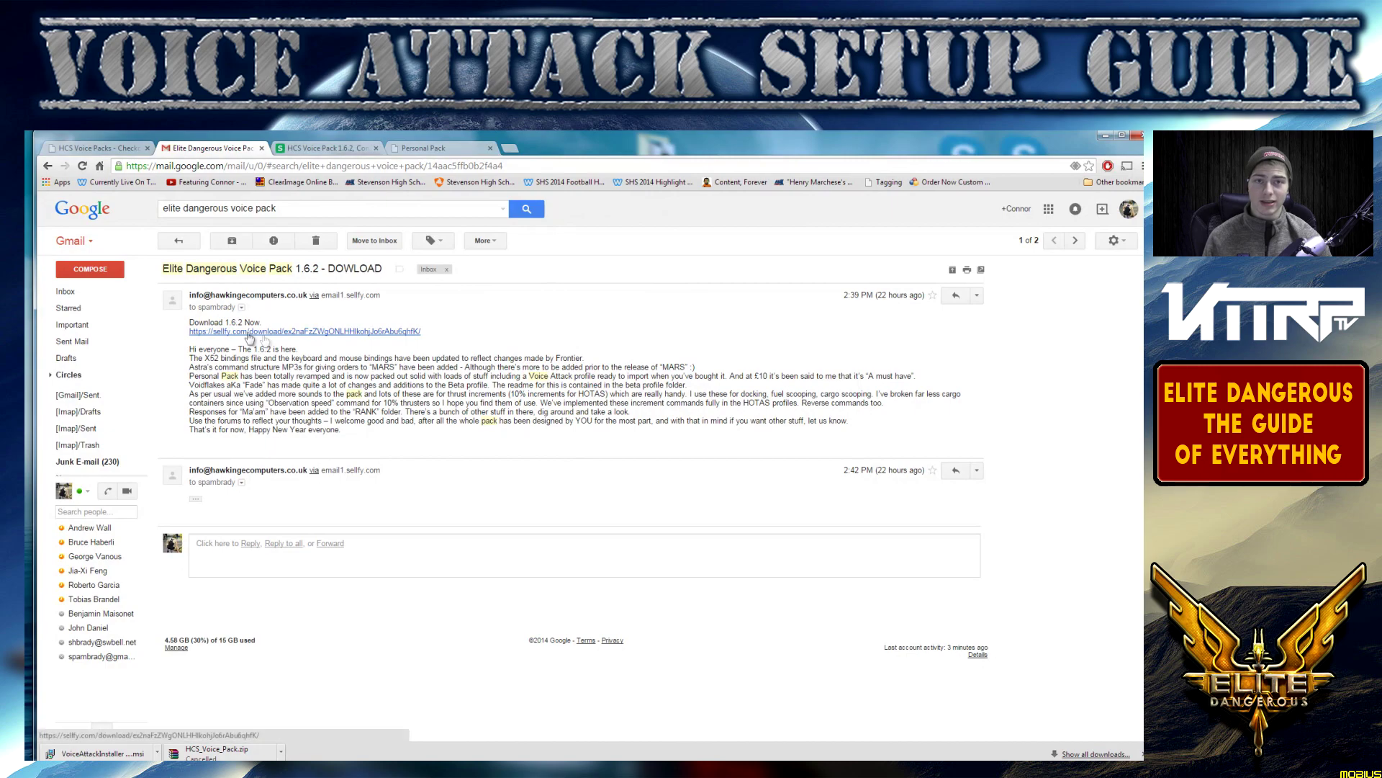
left_click(381, 332)
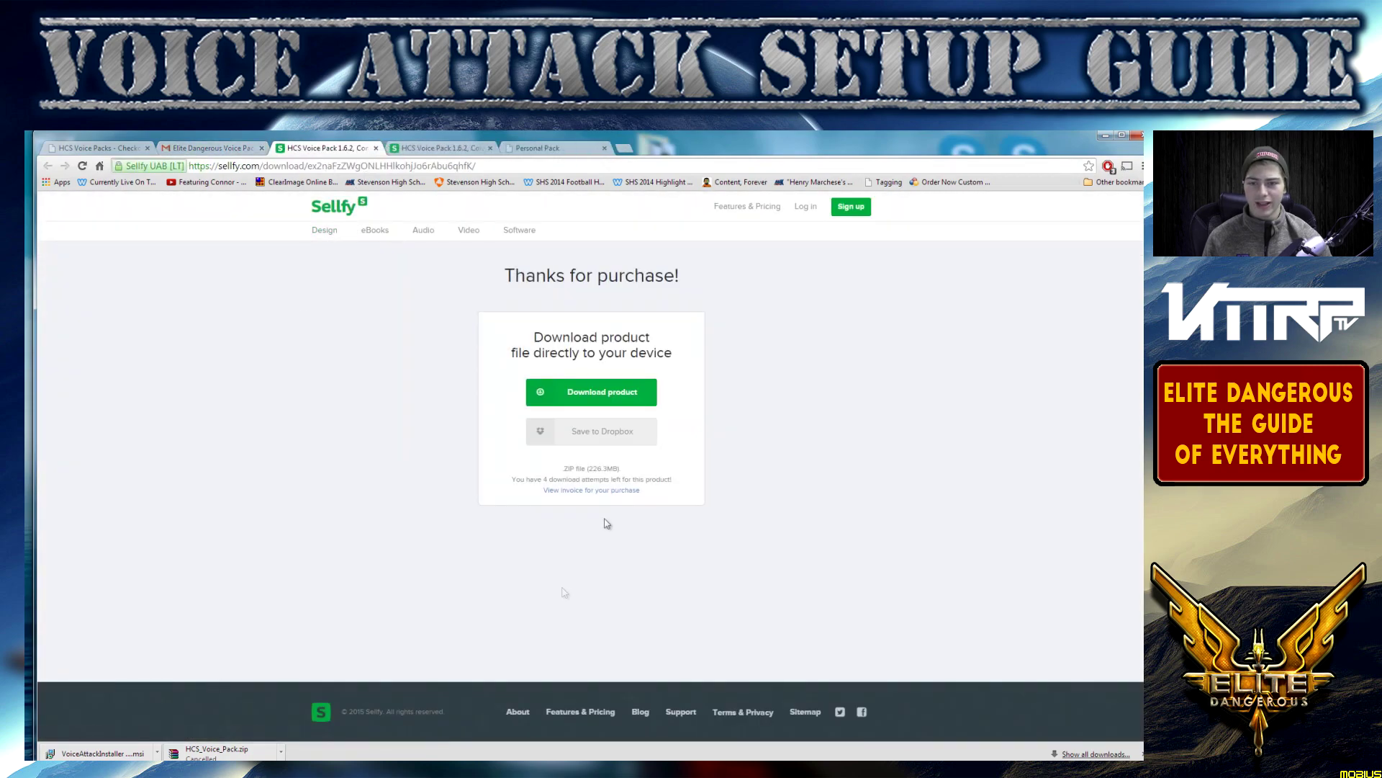
left_click(587, 399)
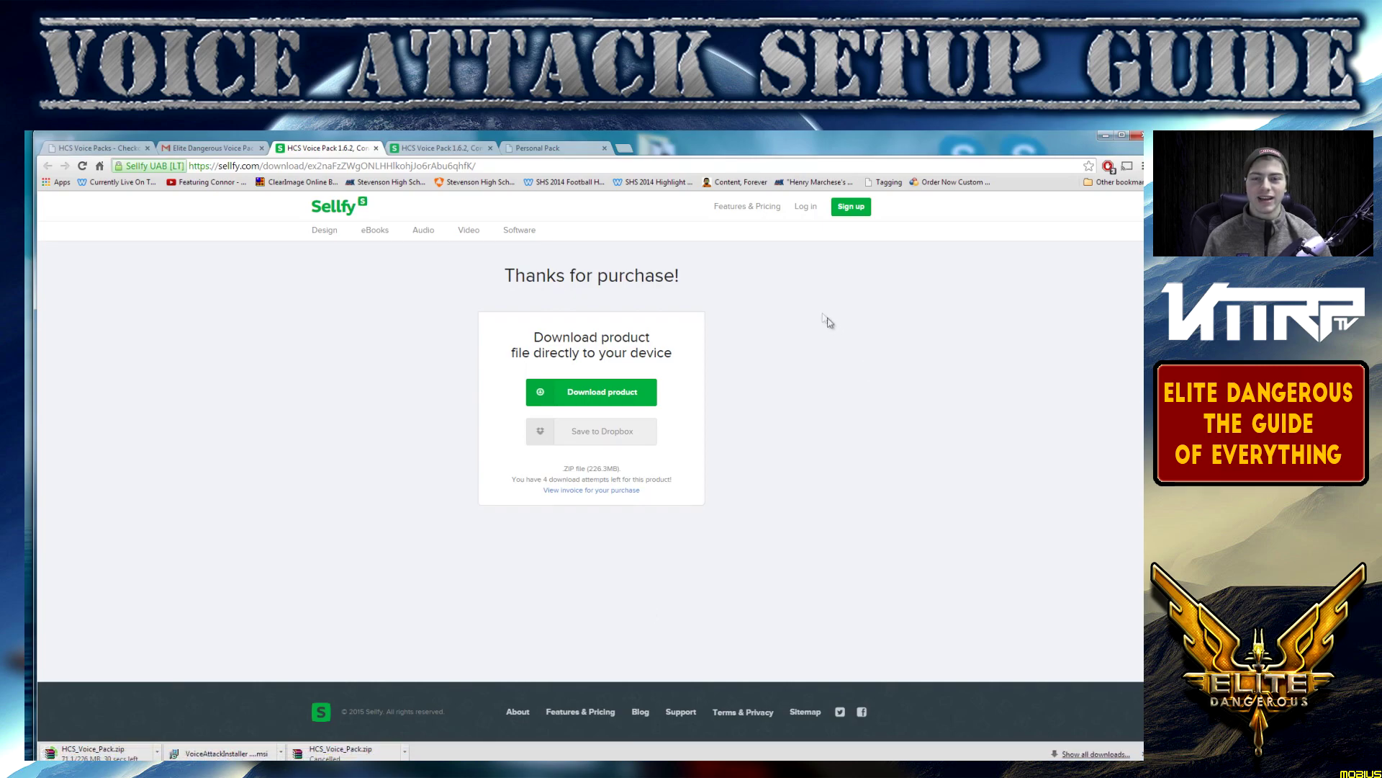
Close the leftover browser tabs and the browser window, and minimize VoiceAttack to clear the desktop.
left_click(464, 149)
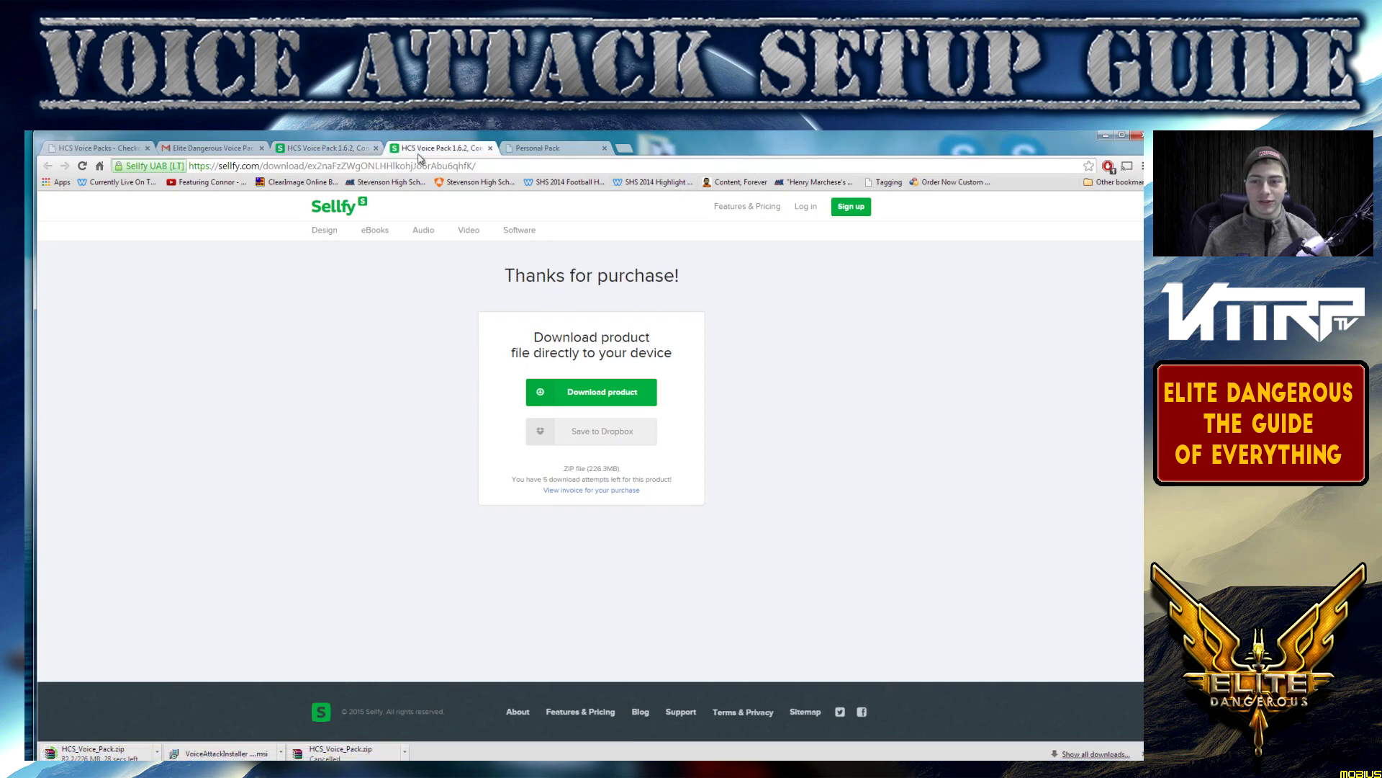
left_click(491, 149)
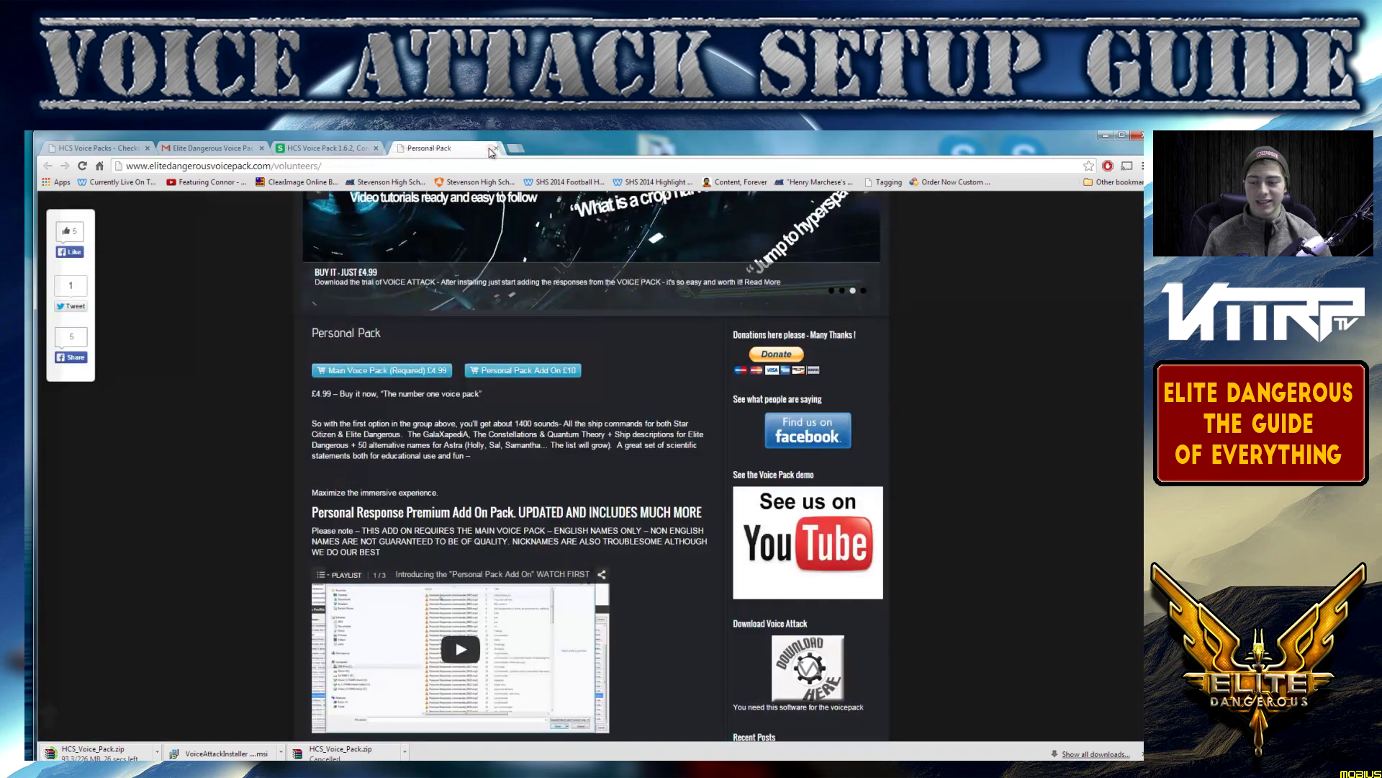
left_click(491, 150)
left_click(376, 149)
left_click(262, 149)
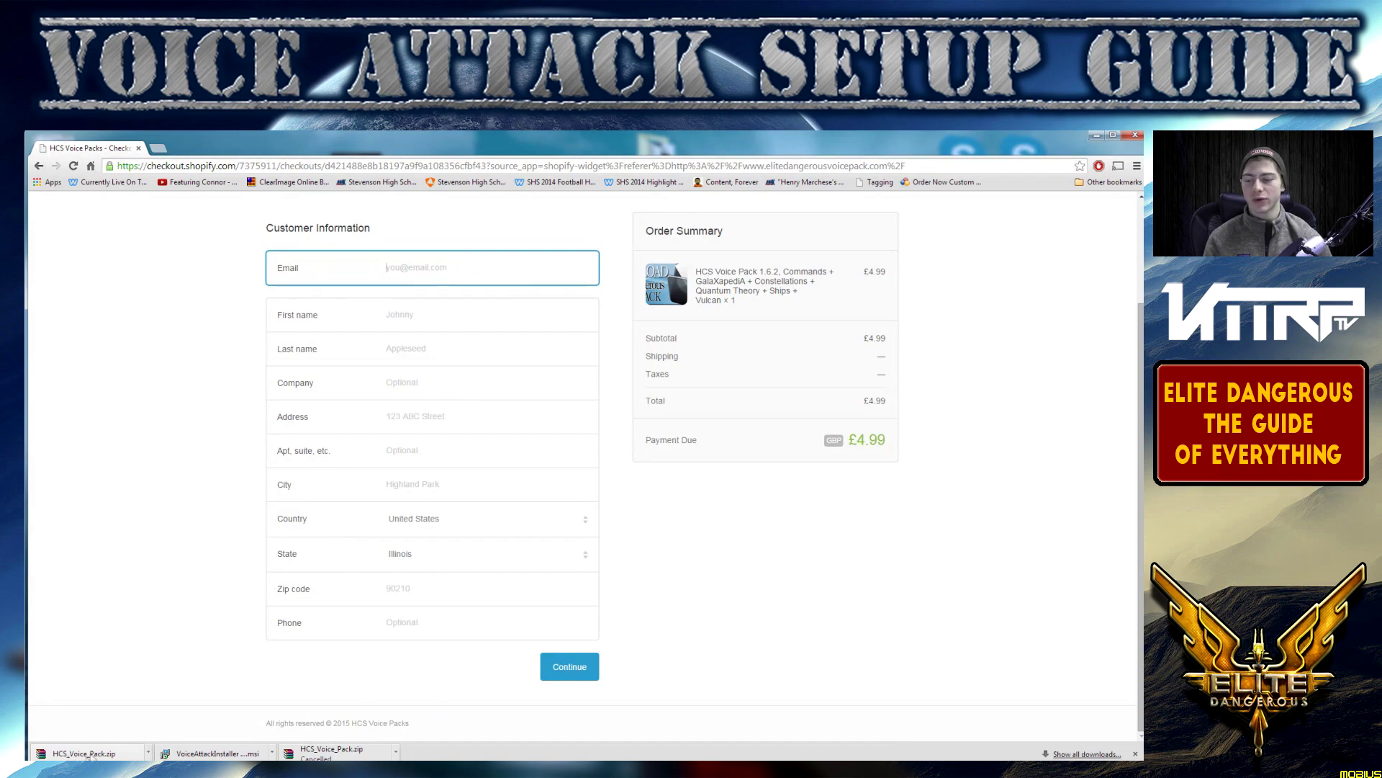
left_click(1134, 136)
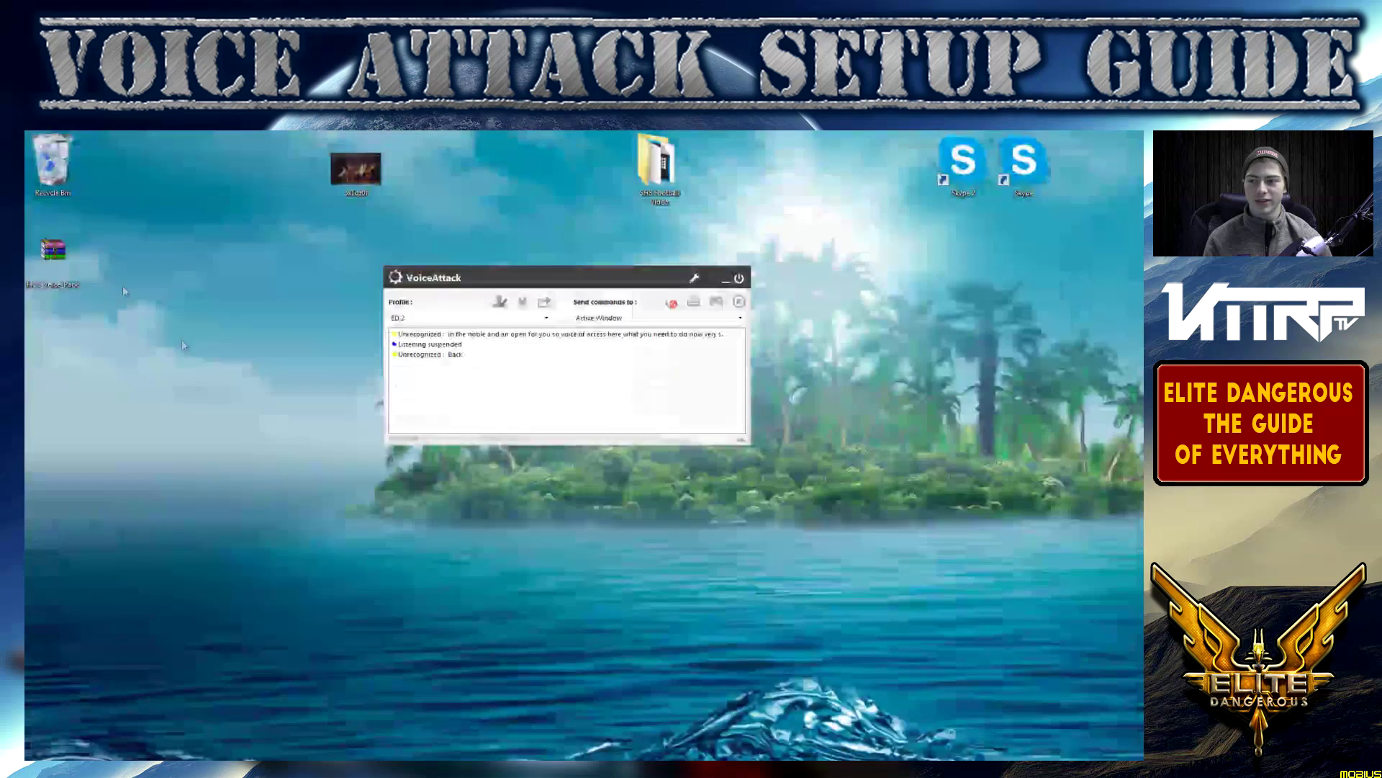
left_click(728, 279)
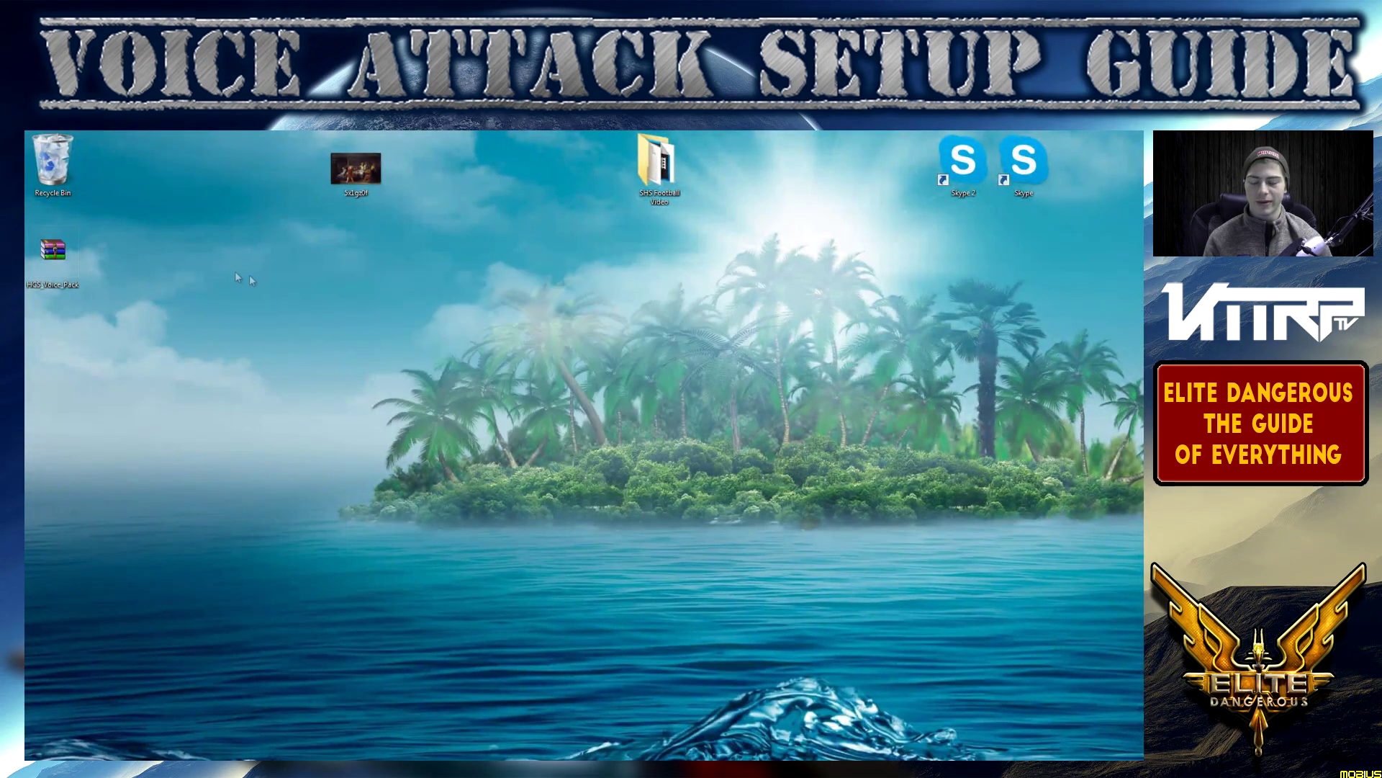
Move the HCS_Voice_Pack archive to a free spot on the desktop, extract its contents there and rearrange the extracted icons.
left_click_drag(52, 252, 294, 256)
right_click(284, 259)
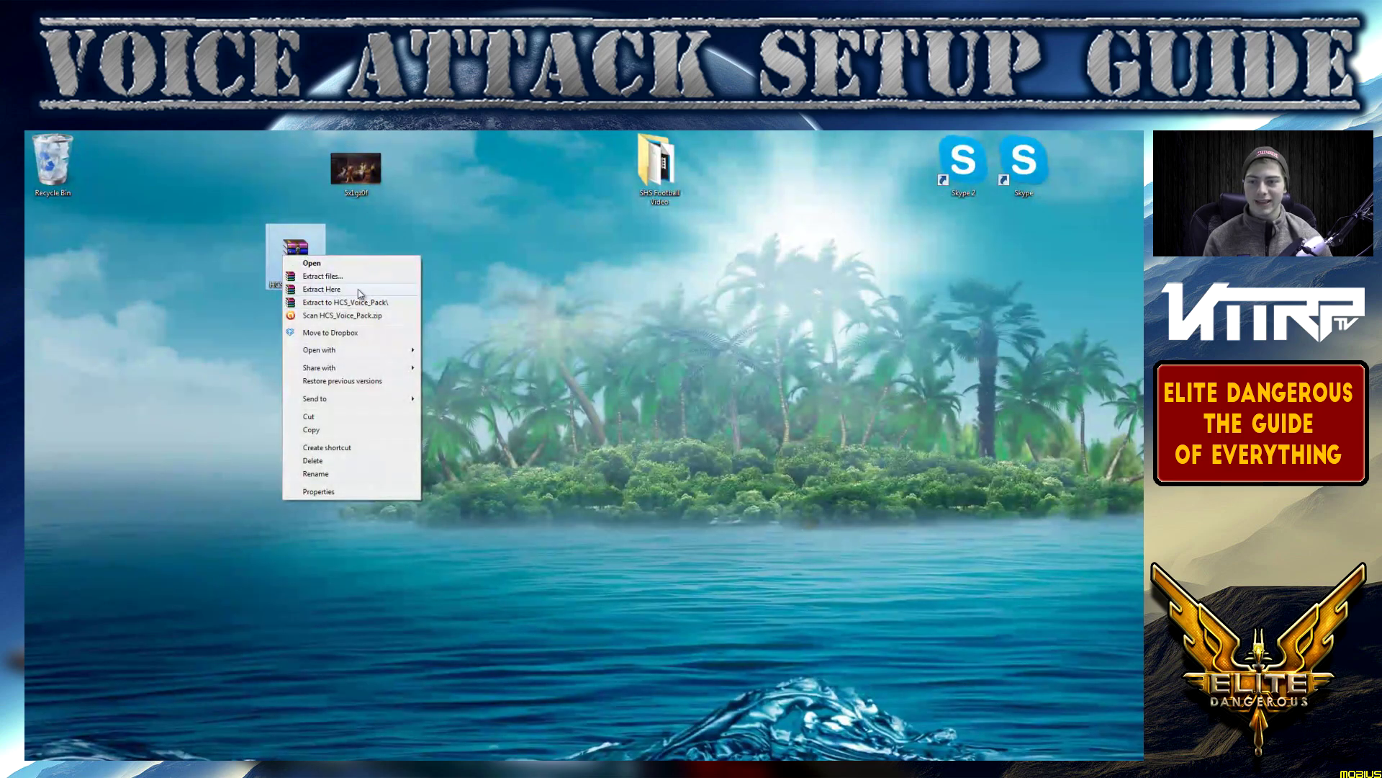
left_click(360, 294)
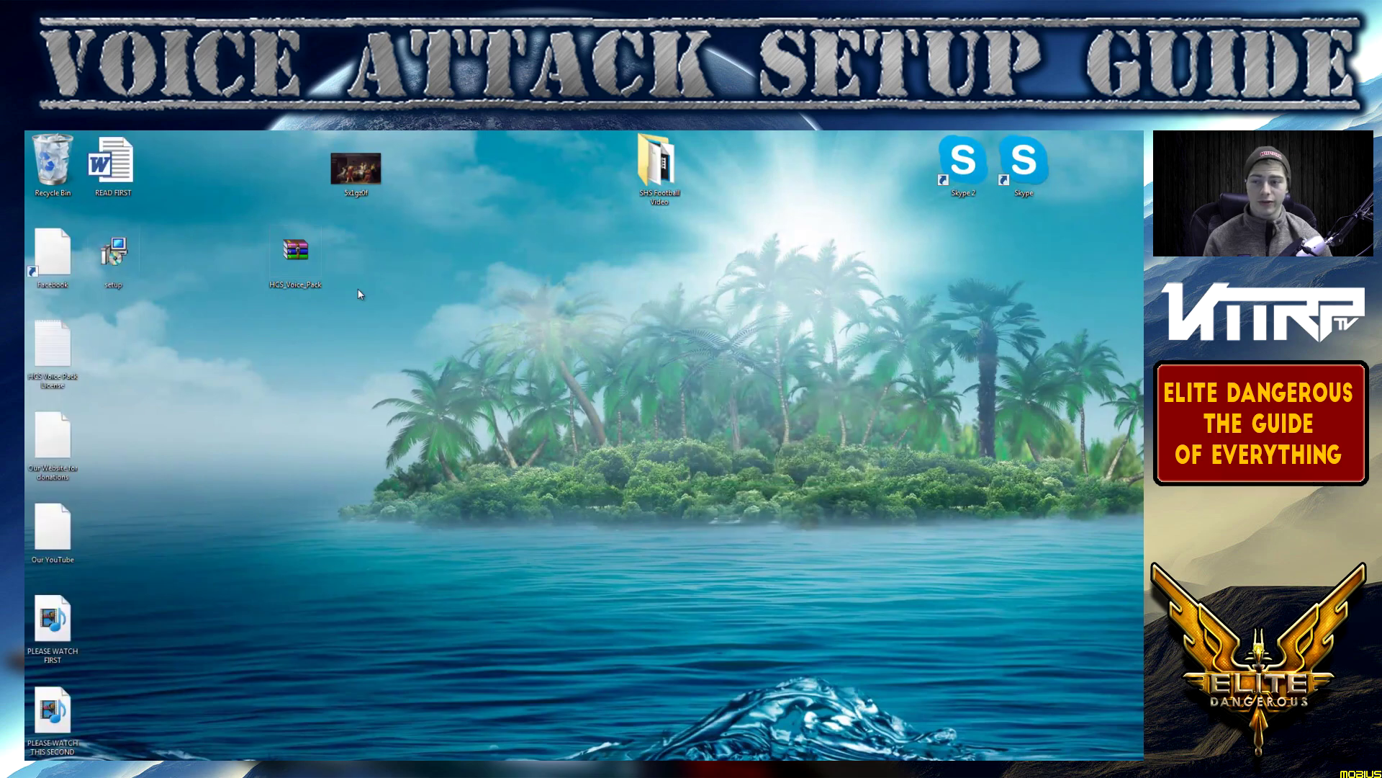
left_click_drag(113, 134, 113, 351)
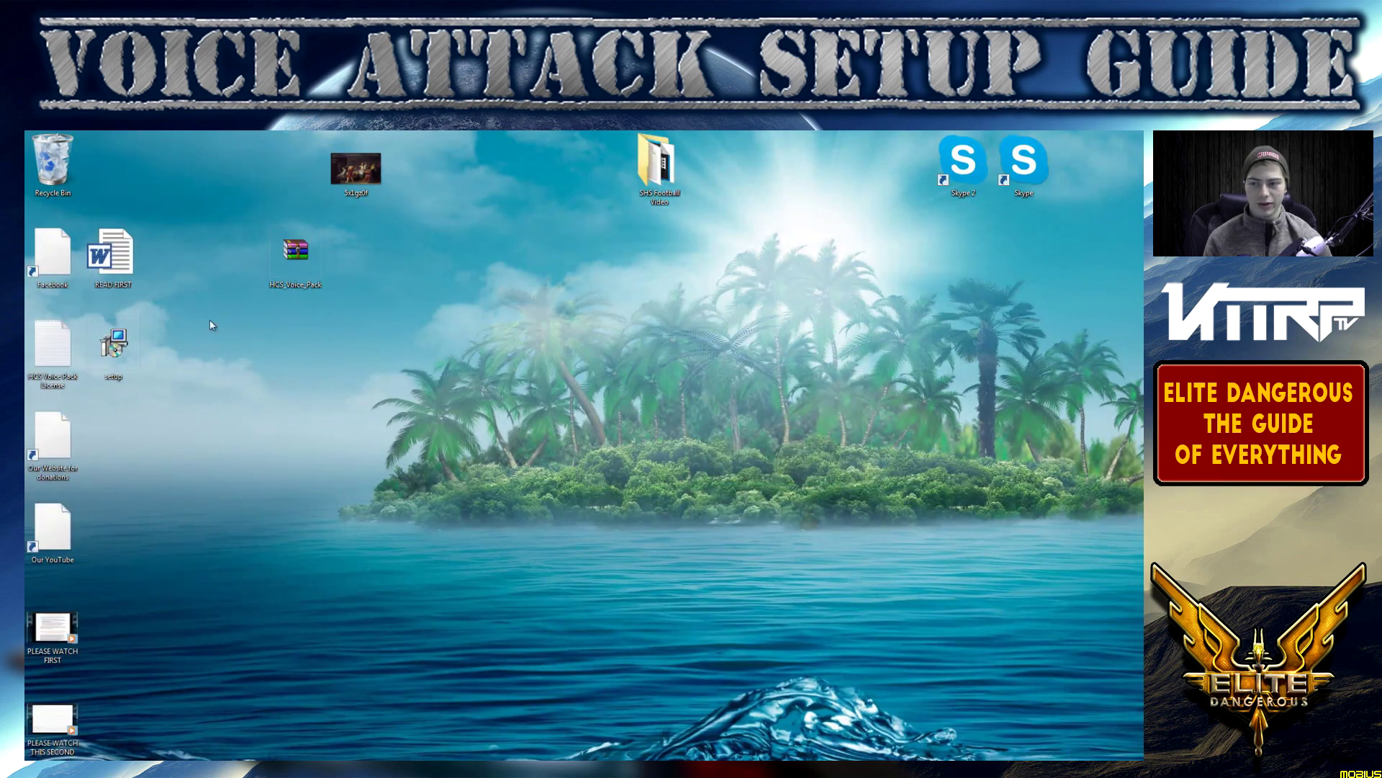
Run the extracted setup, accept the license agreement and advance through the wizard to the Start Menu folder page.
double_click(113, 346)
left_click(809, 466)
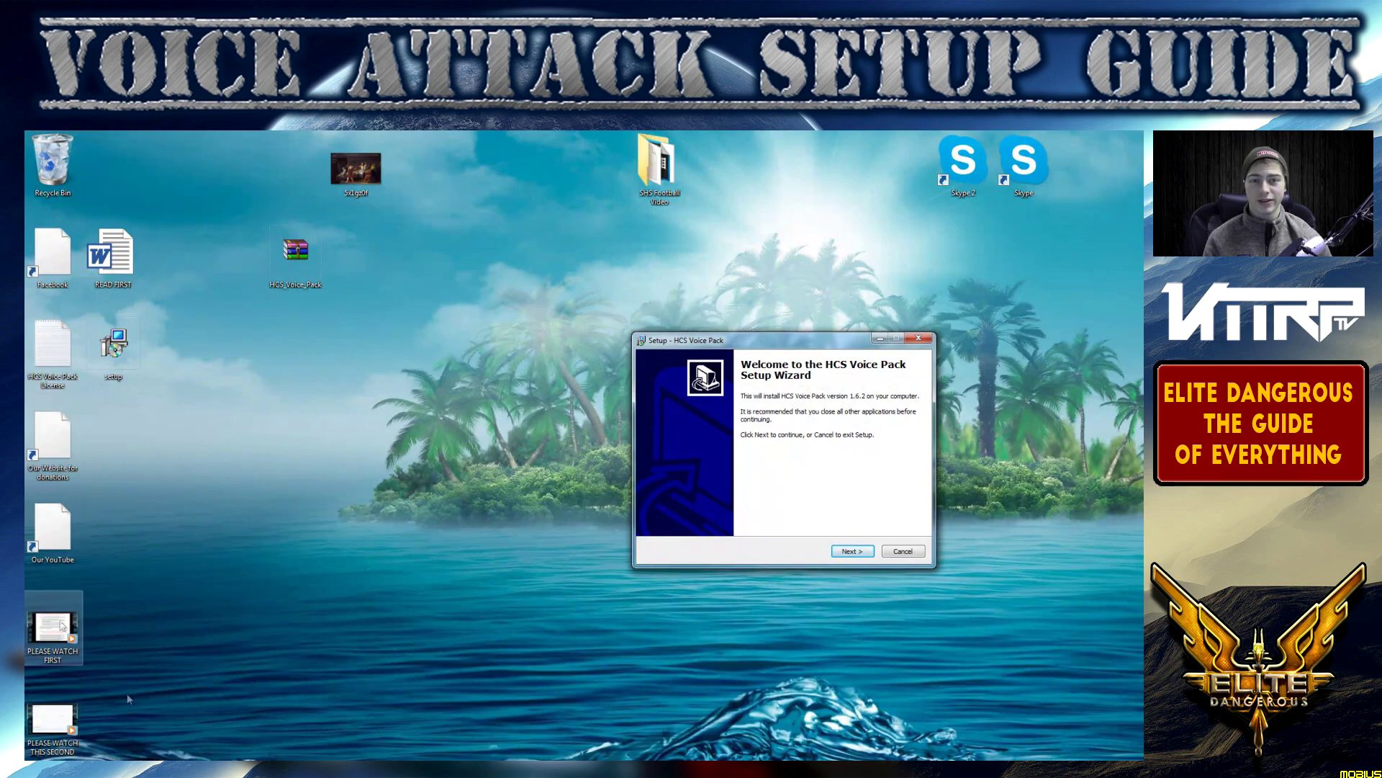
left_click(850, 551)
left_click(703, 526)
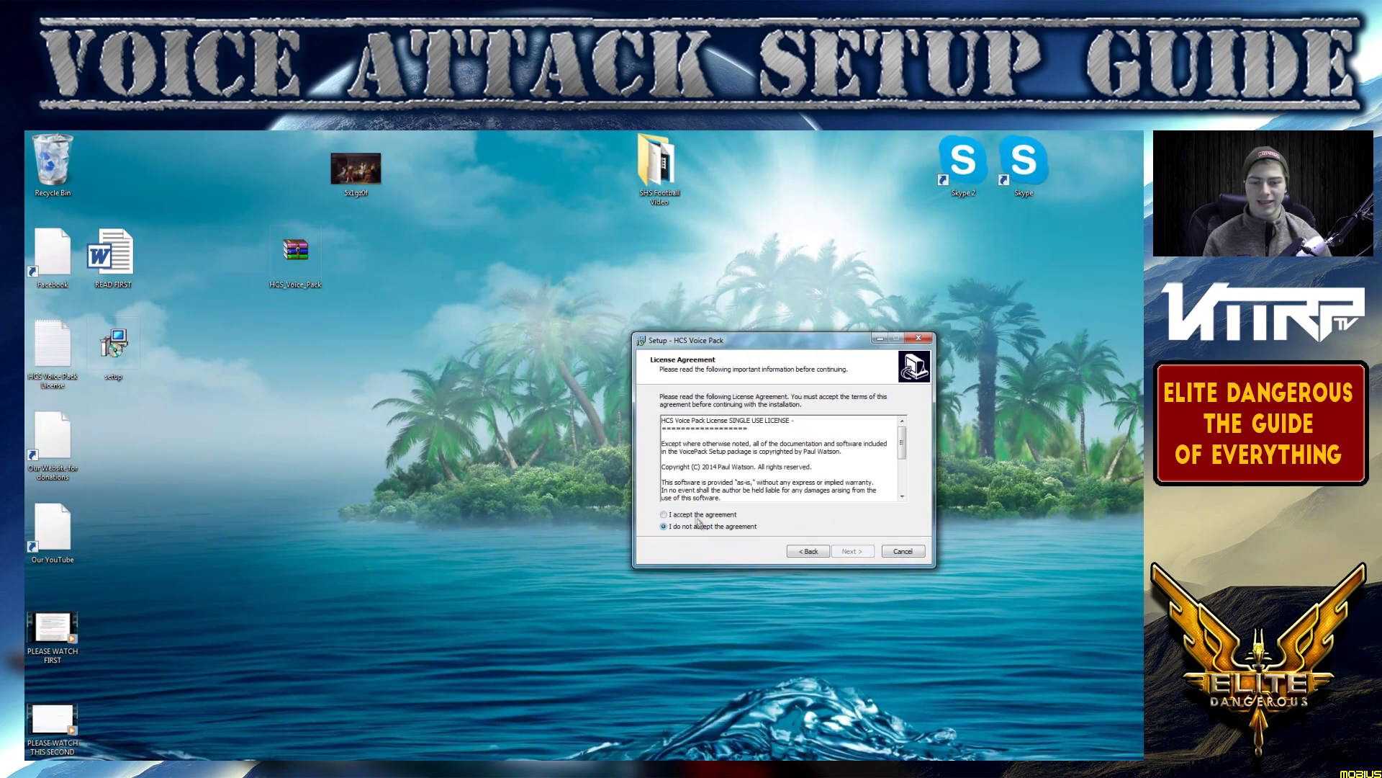
left_click(853, 552)
left_click(853, 551)
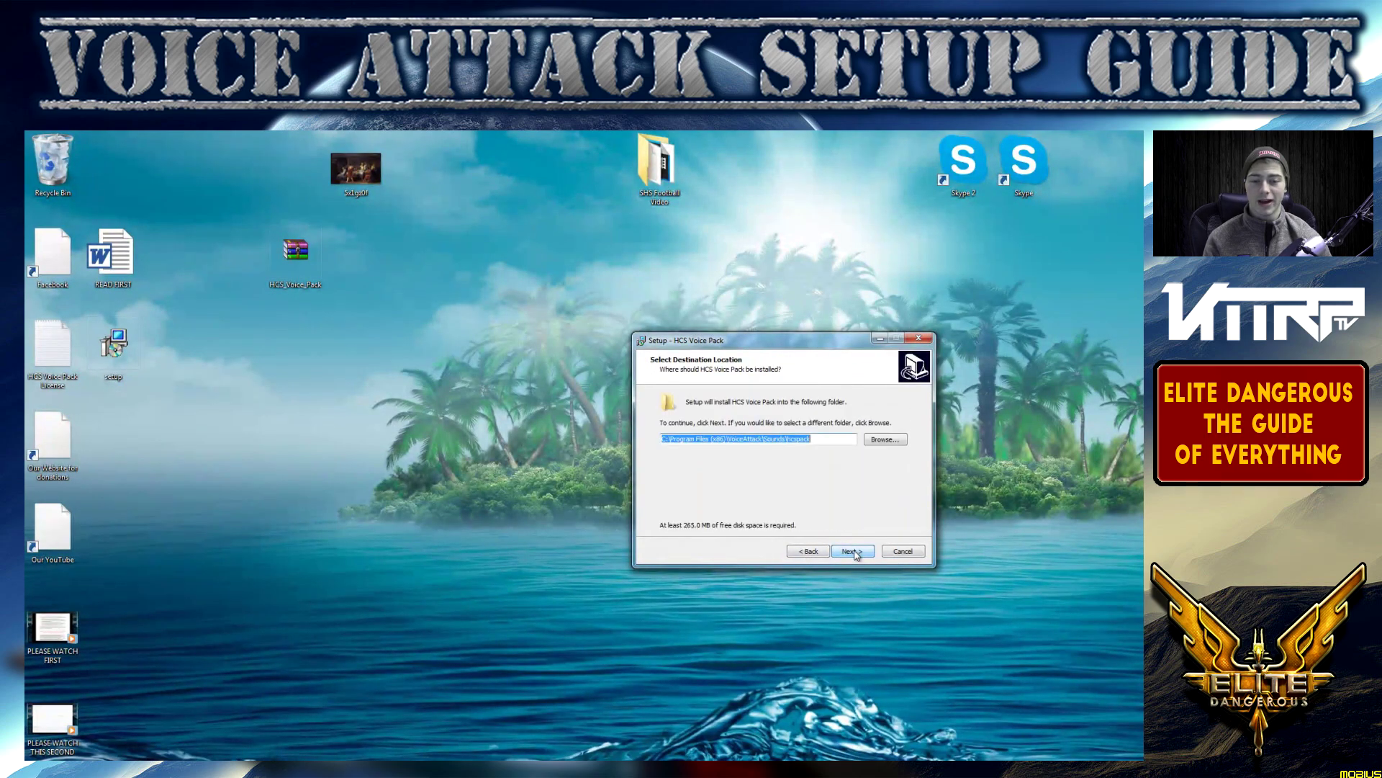
left_click(852, 552)
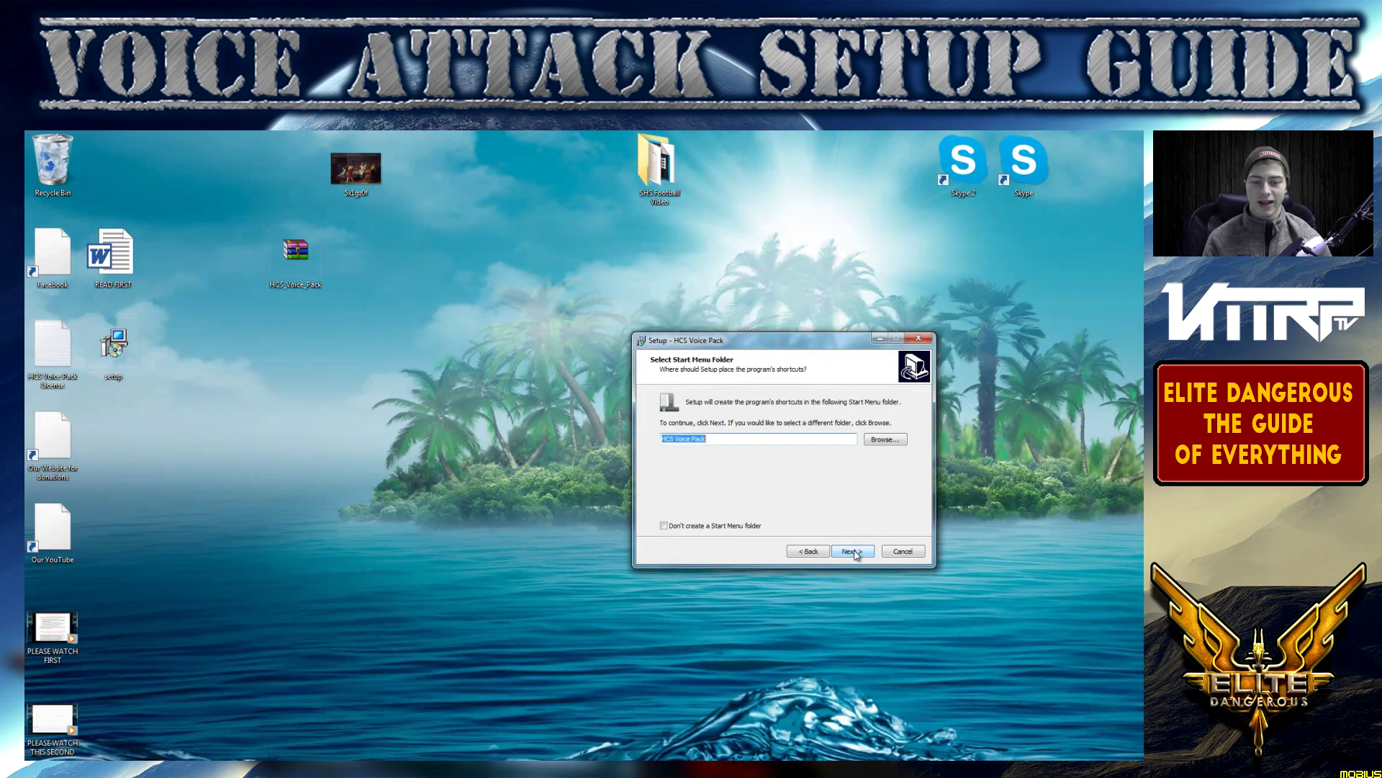
Go back to the installer's Information page, look over the setup instructions and return to the destination location page.
left_click(802, 551)
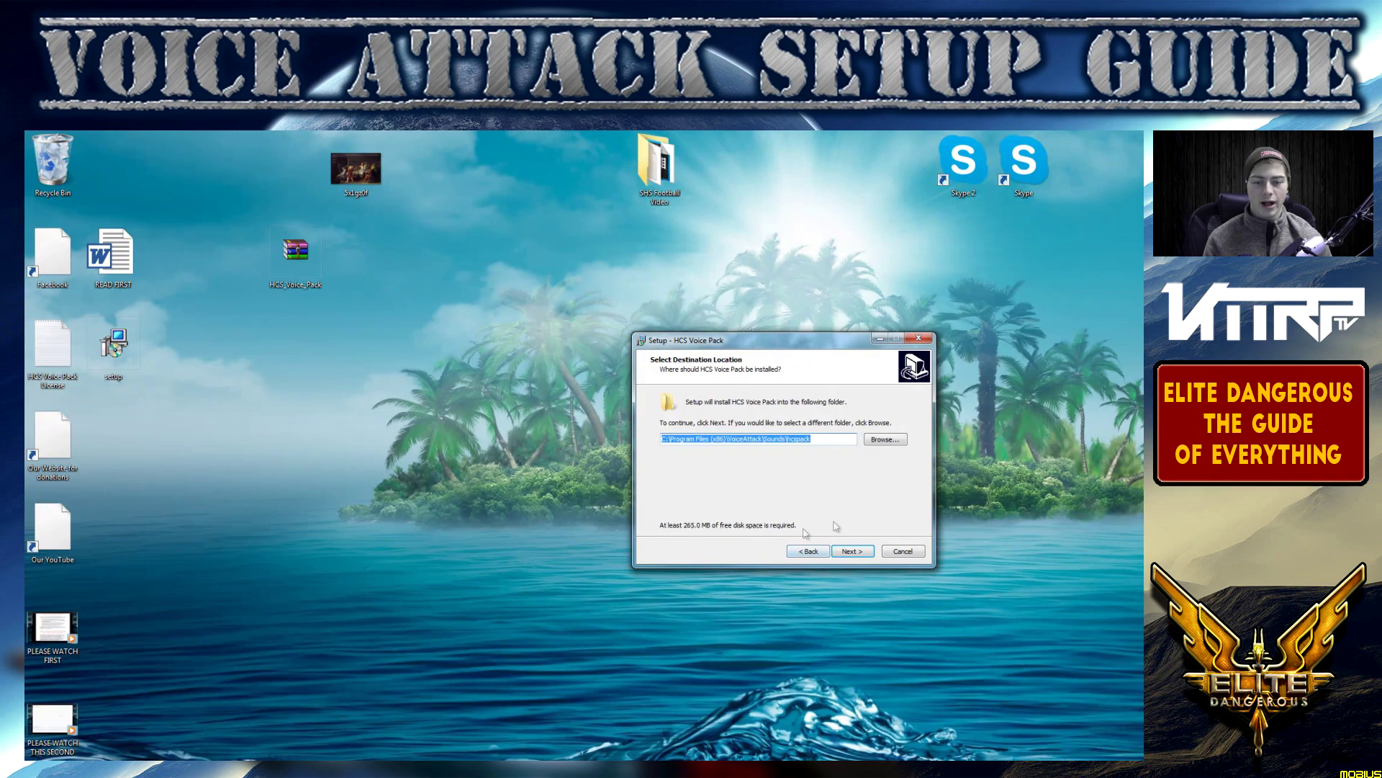
left_click(817, 553)
scroll(818, 509, "down", 3)
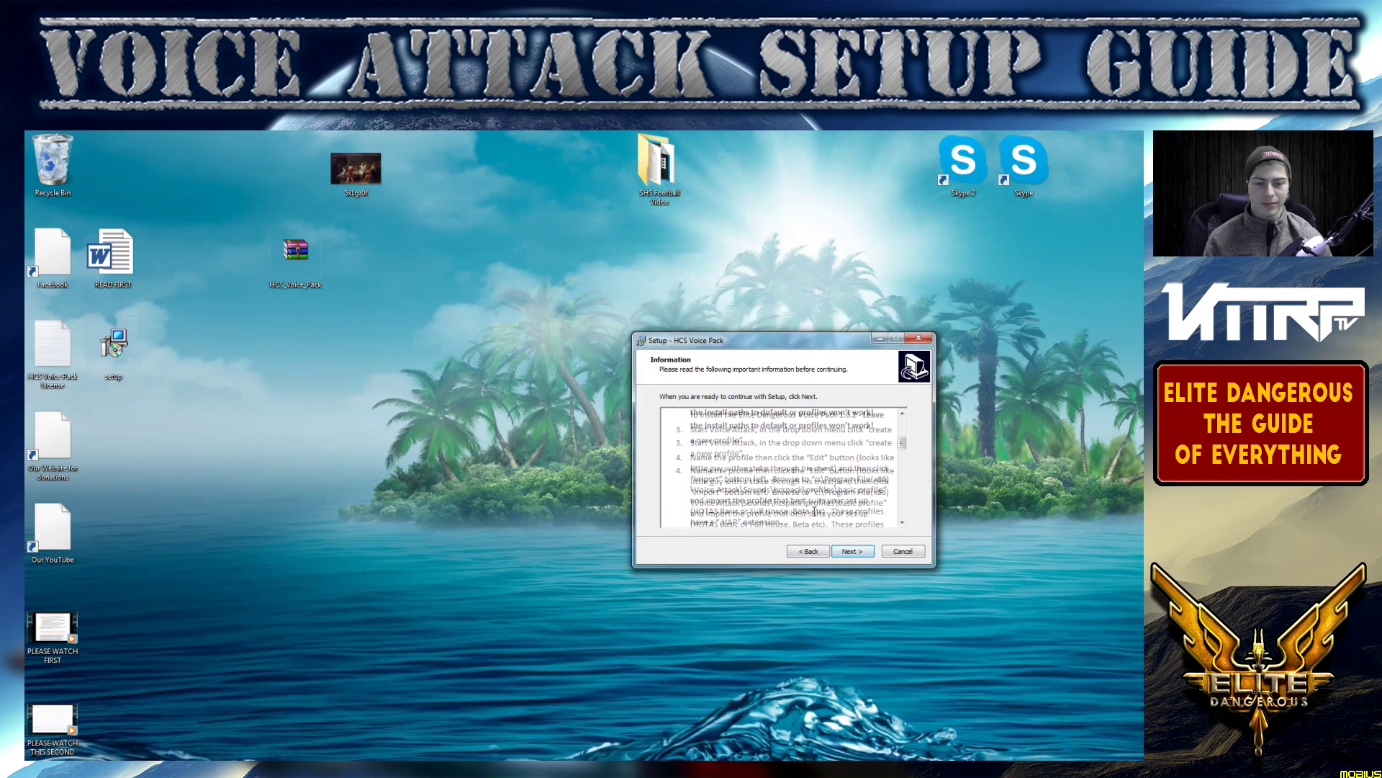
scroll(818, 509, "up", 3)
left_click(853, 552)
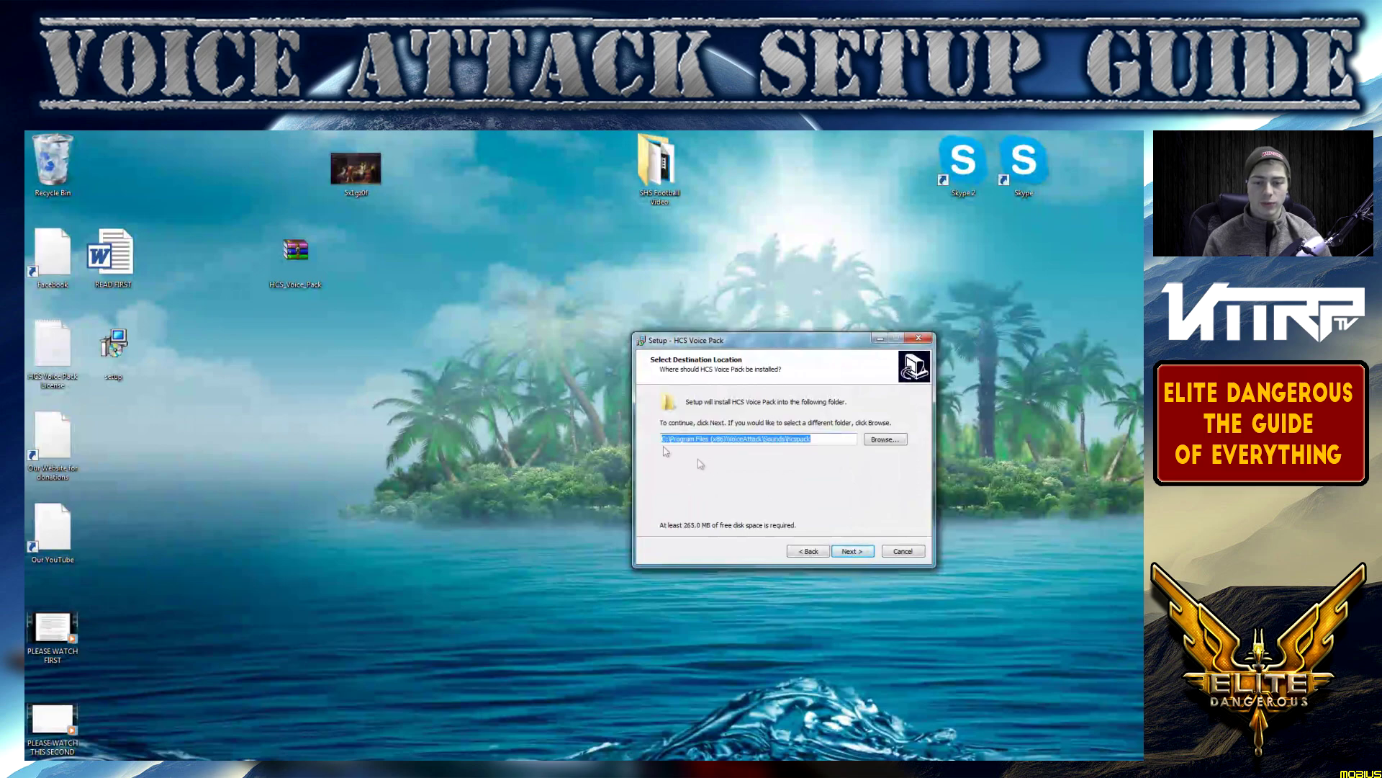
Install HCS Voice Pack to C:\Program Files (x86)\VoiceAttack\Sounds\hcspack, keeping the HCS Voice Pack Start Menu folder.
left_click(837, 440)
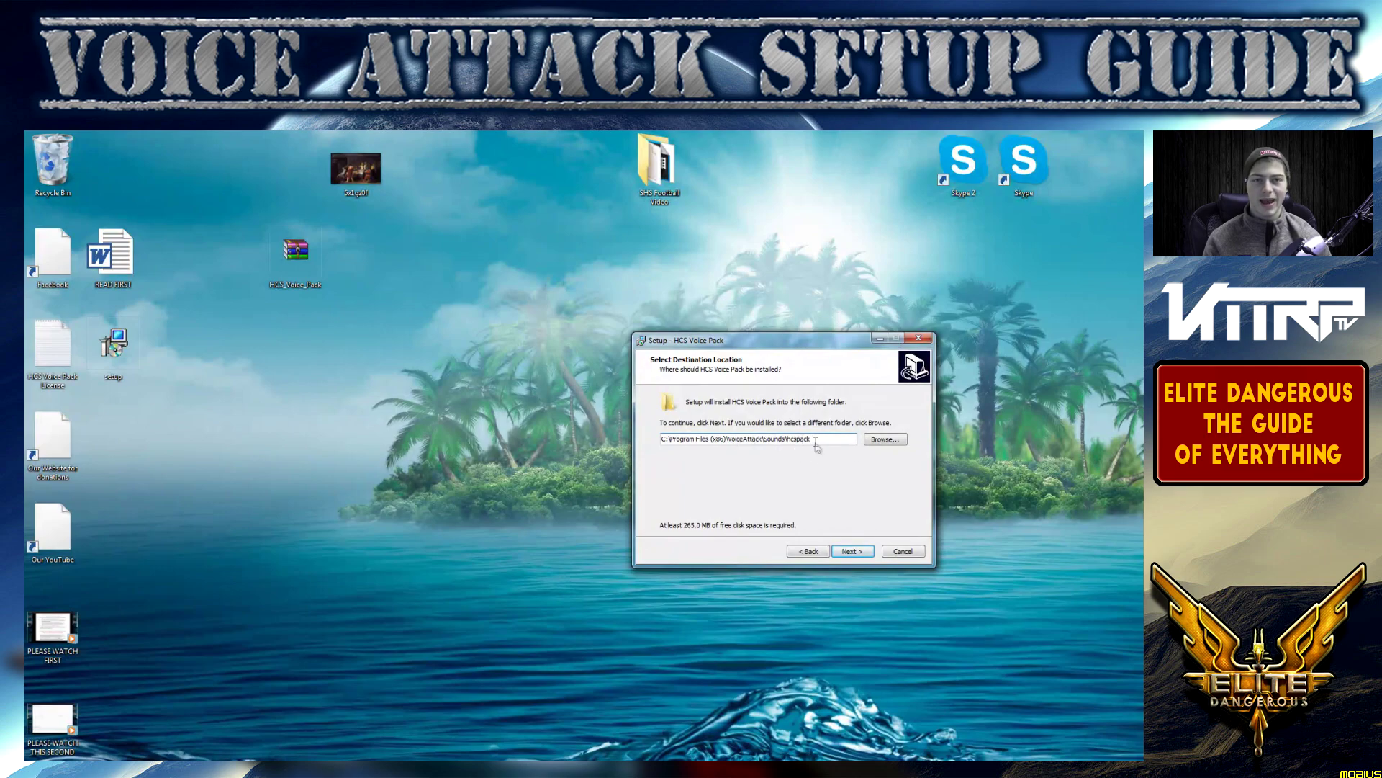
left_click(849, 552)
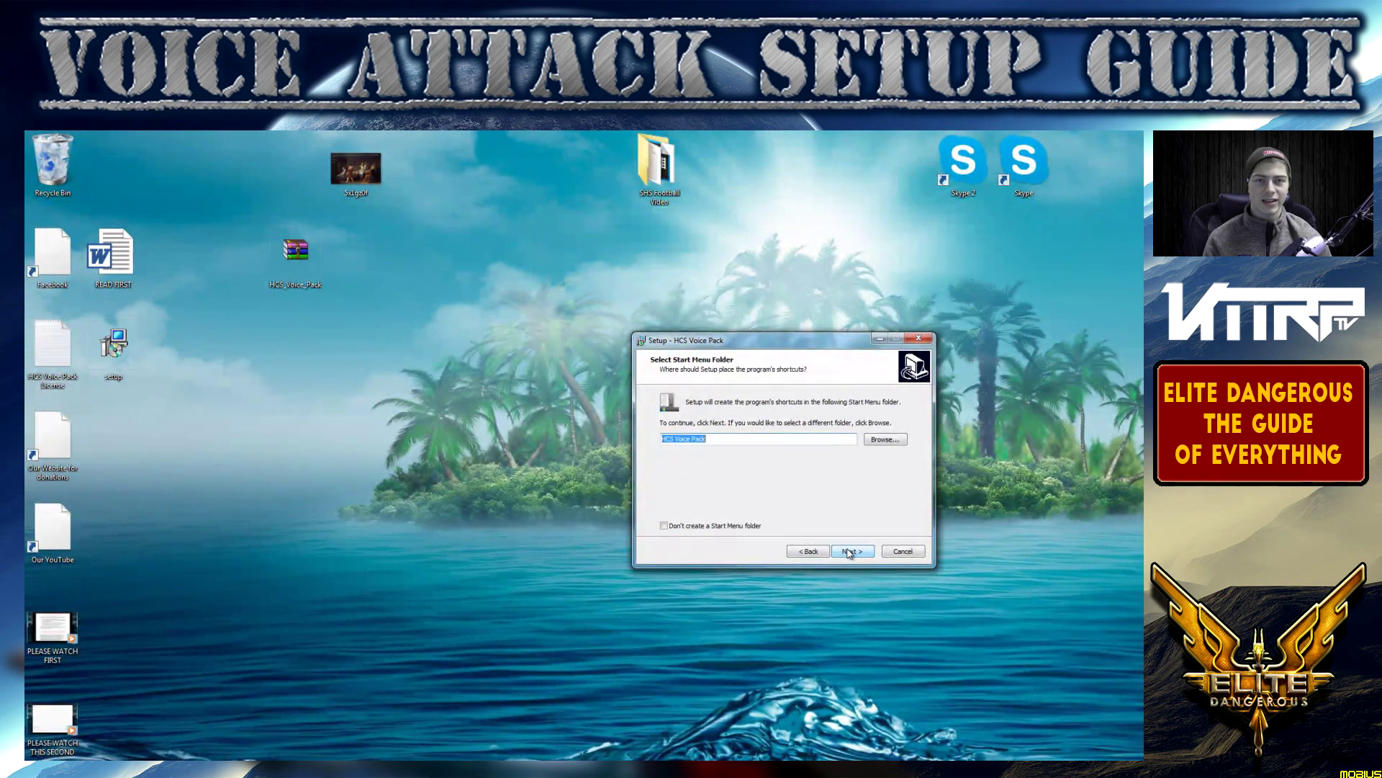
left_click(849, 551)
left_click(850, 552)
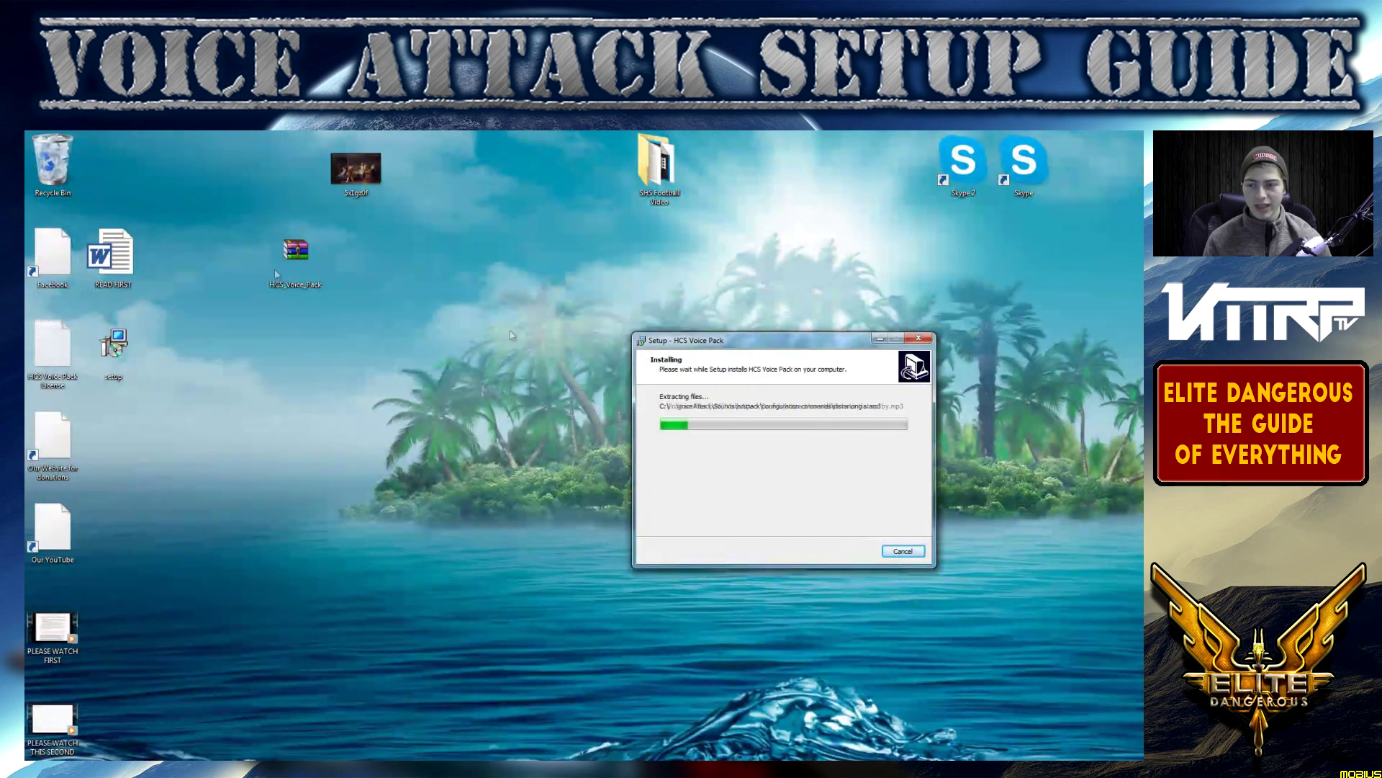
left_click_drag(749, 340, 621, 344)
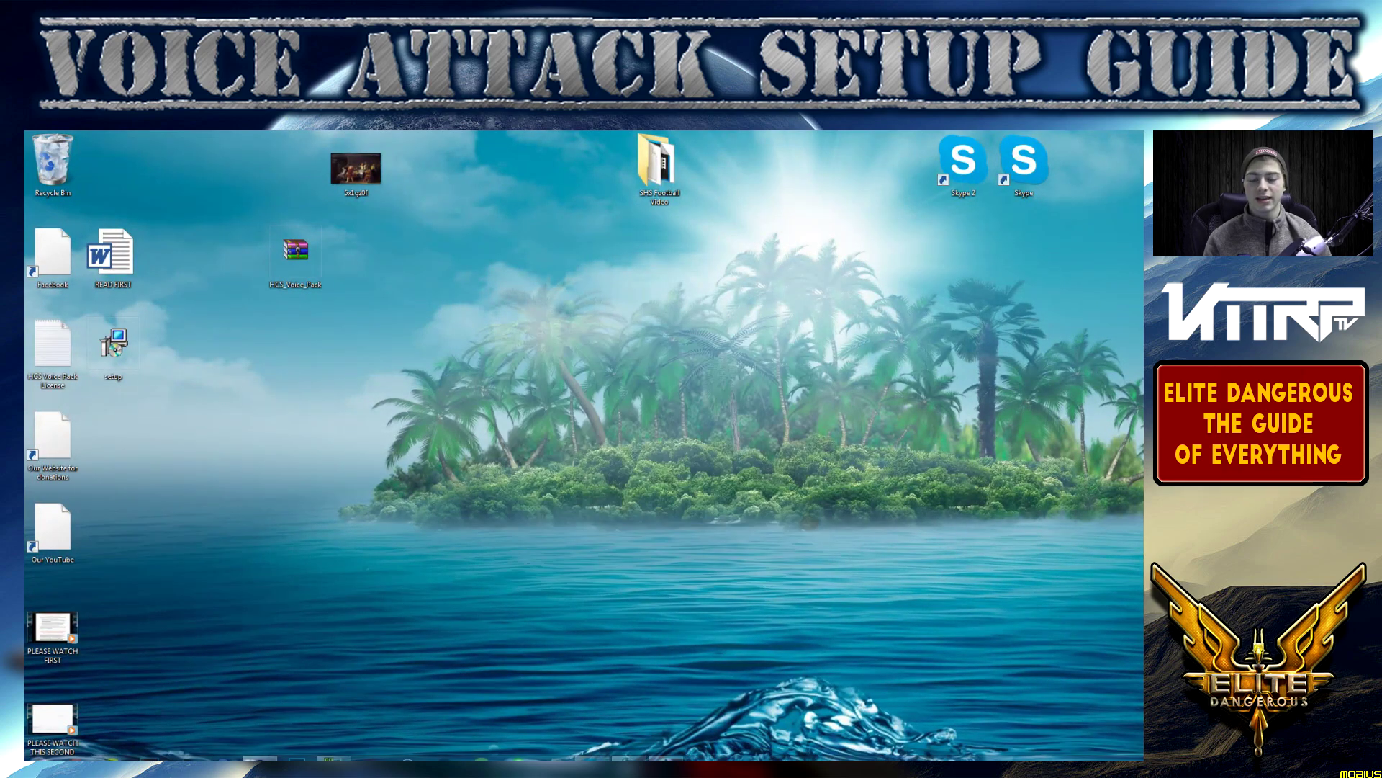
Restore the VoiceAttack window and create a new profile named "1.6.2 Voice Commands".
left_click(260, 755)
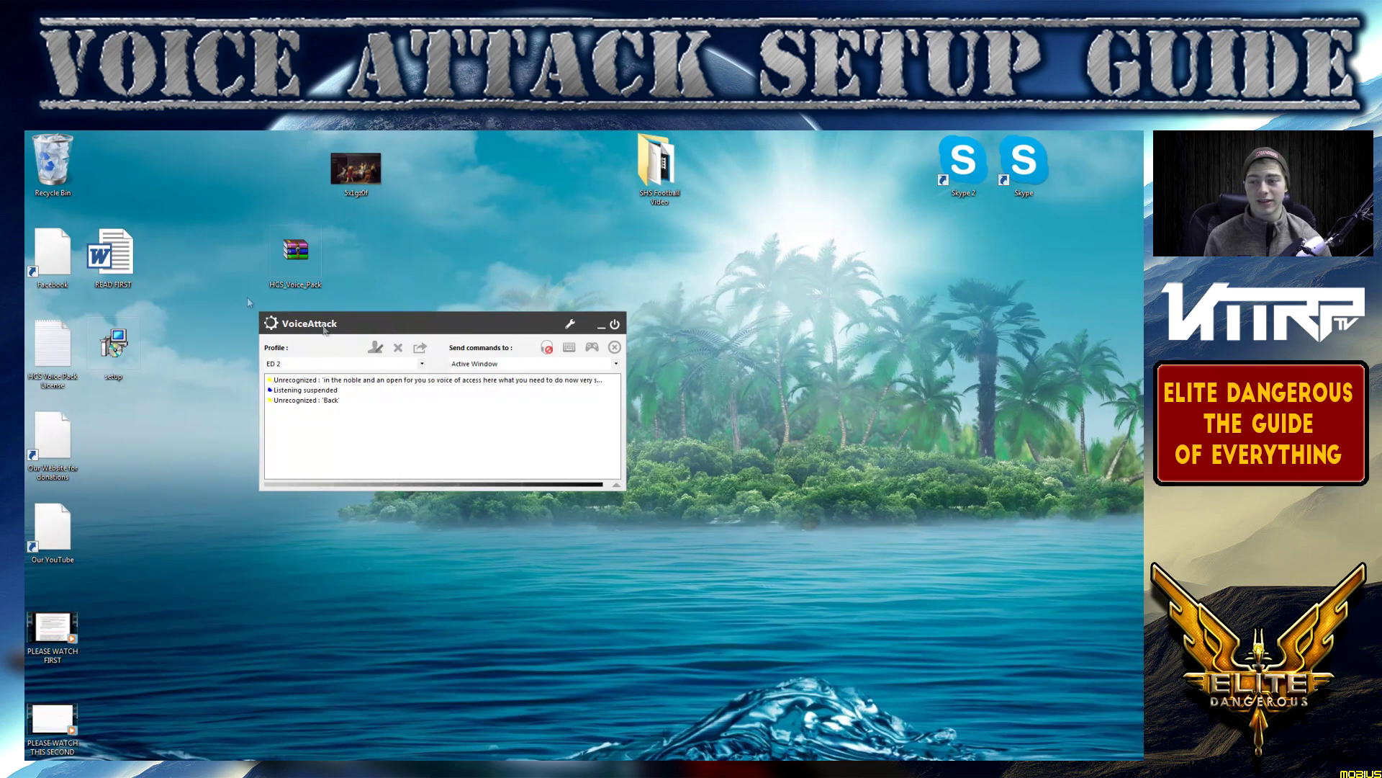
left_click_drag(203, 428, 76, 314)
left_click(478, 314)
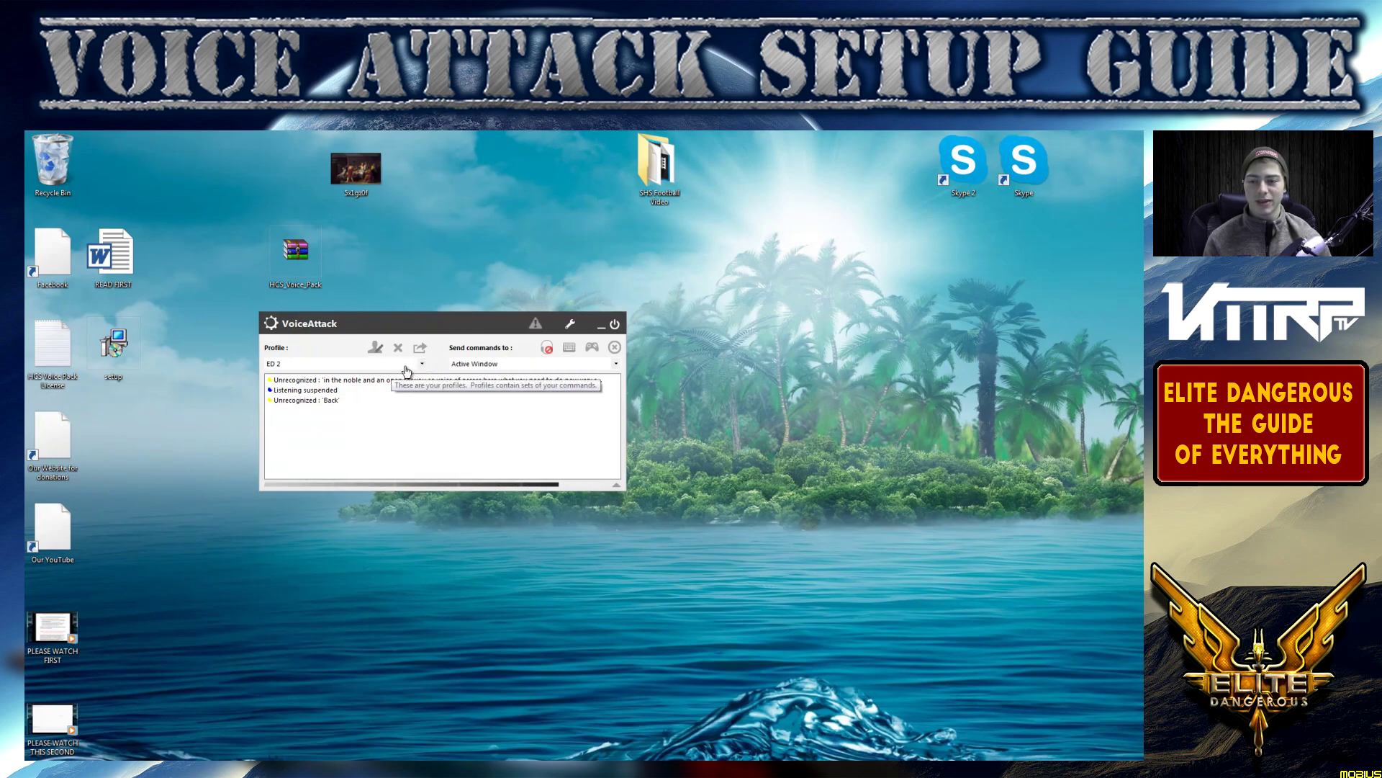
left_click(406, 371)
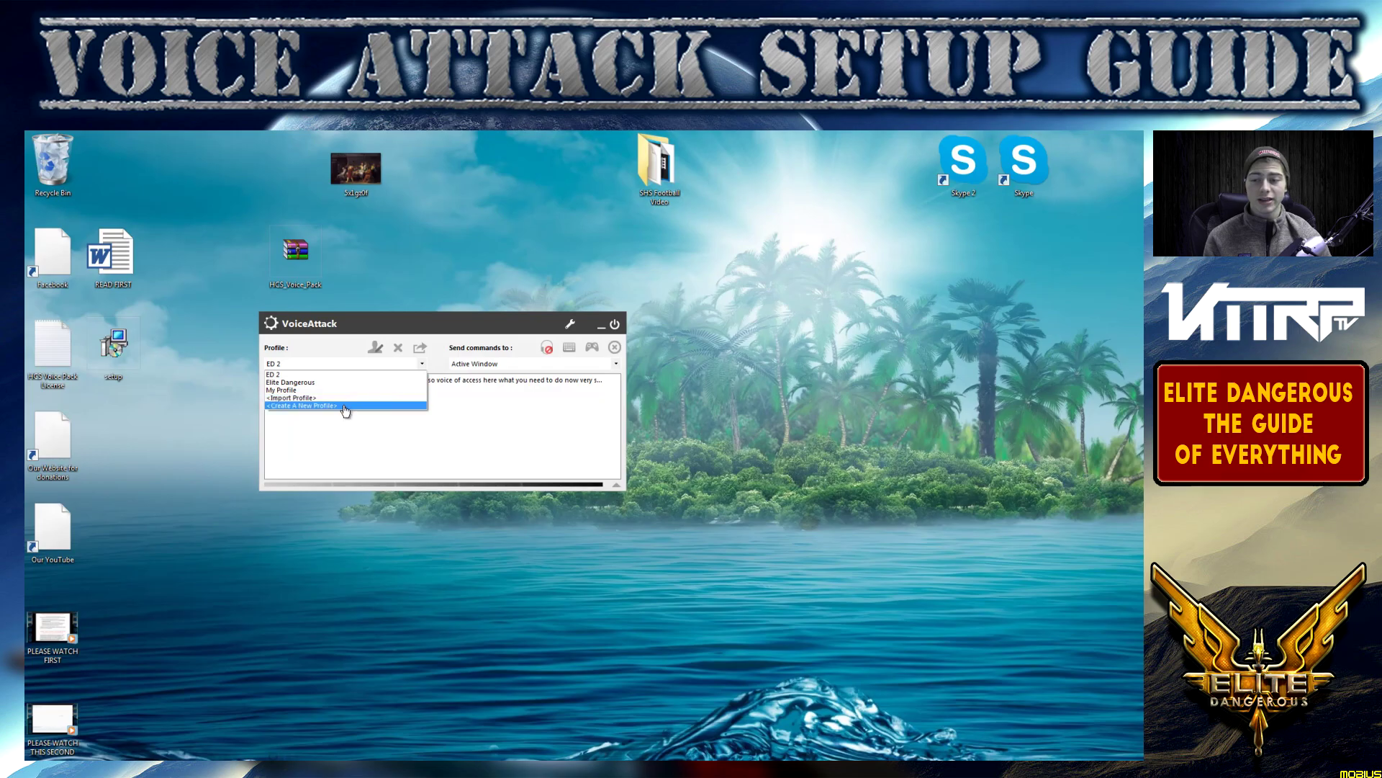
left_click(345, 407)
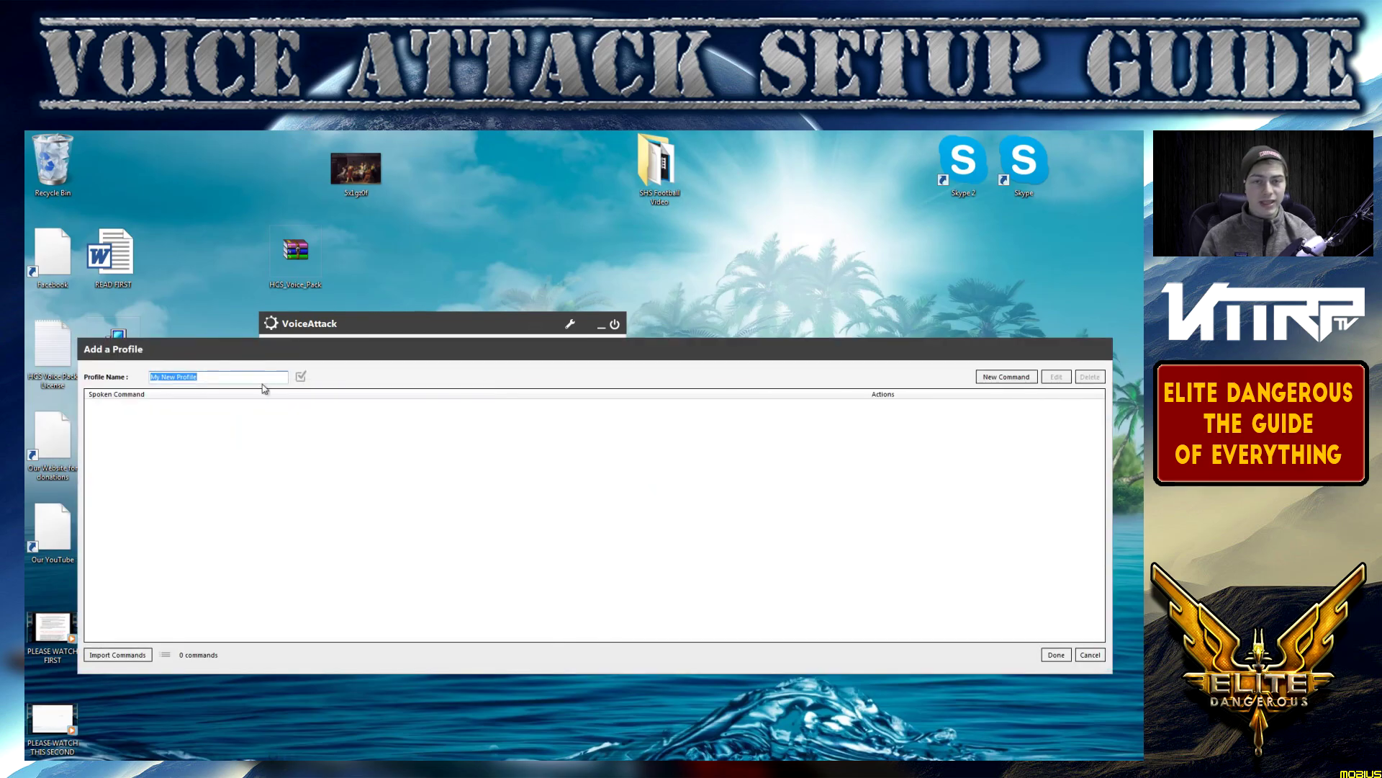
type("1.6.2 Voice Commands")
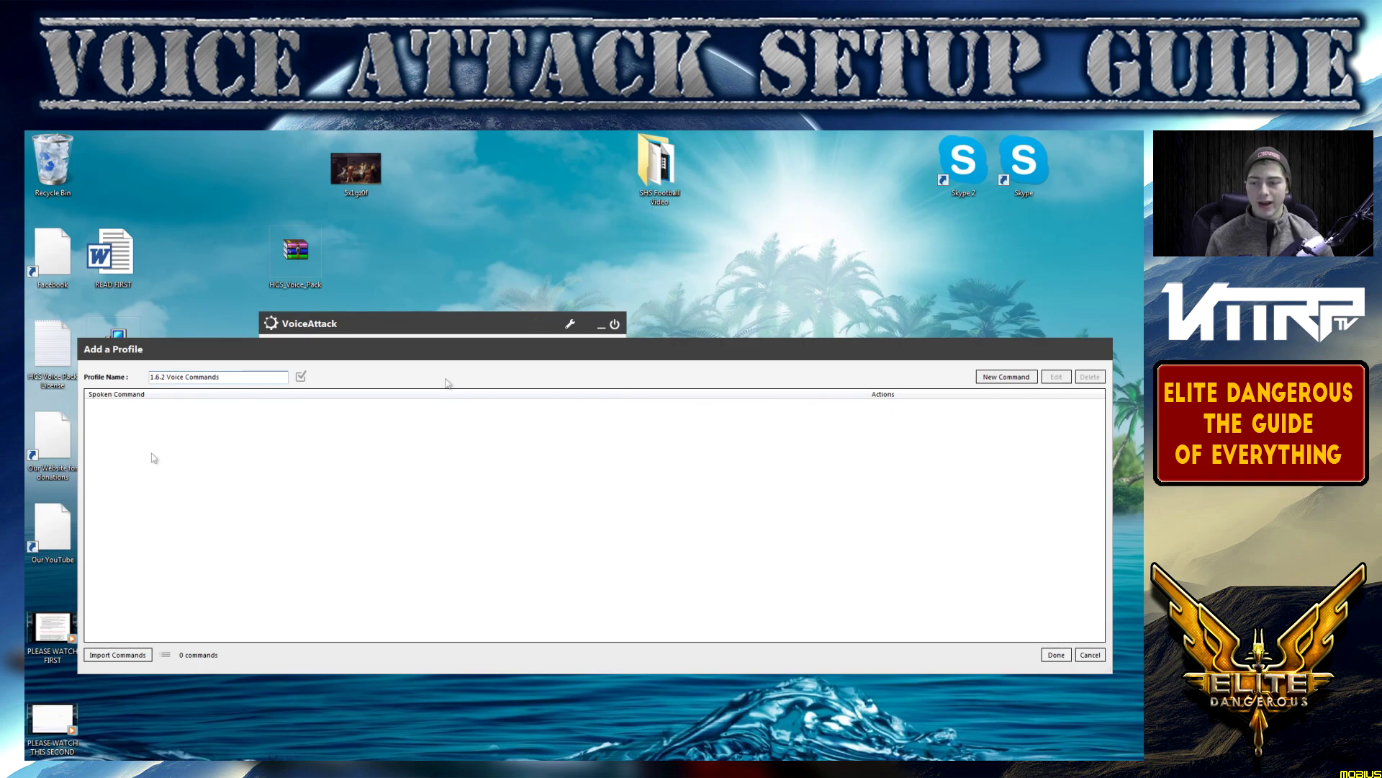
Load 1.6.2 Full House Profile.vap from the hcspack profiles folder "1 Basic Profile" as the source for importing commands.
left_click(140, 653)
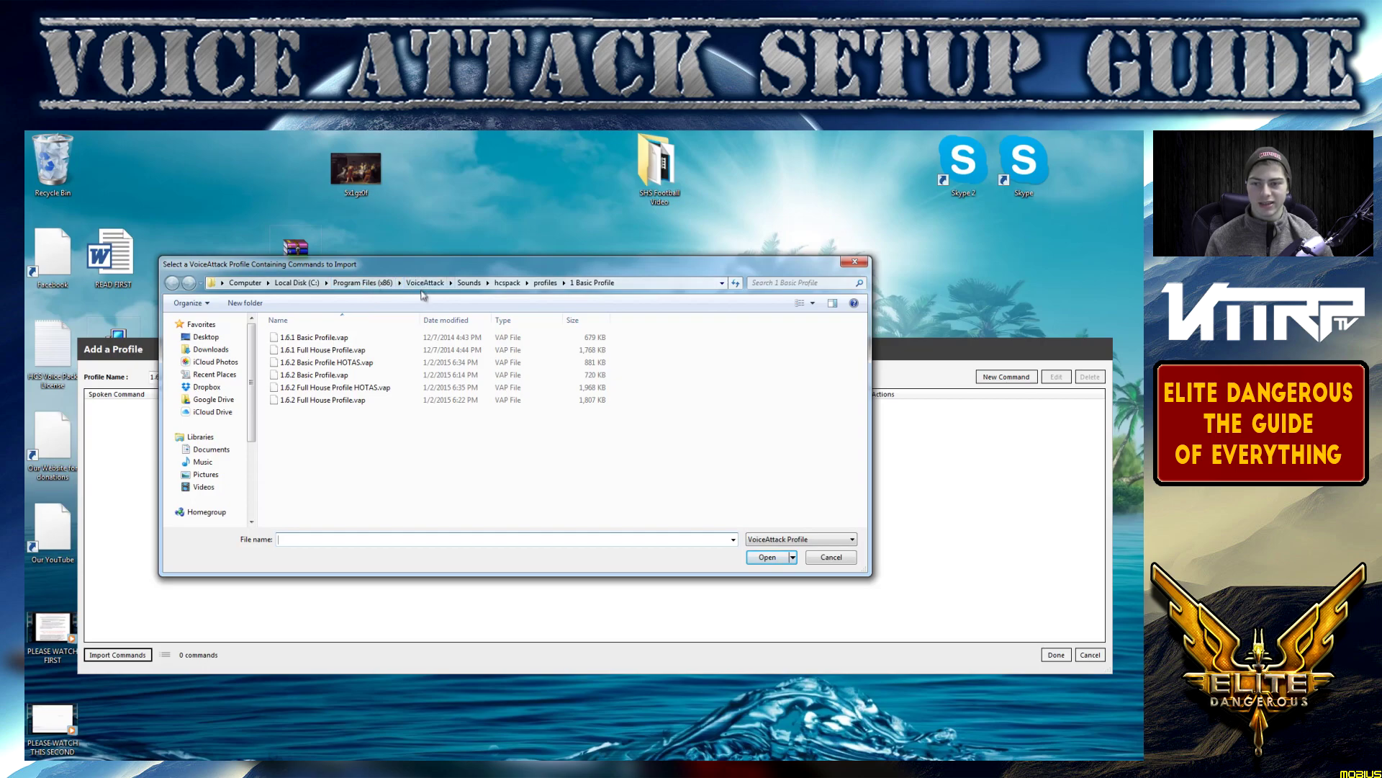
left_click(545, 283)
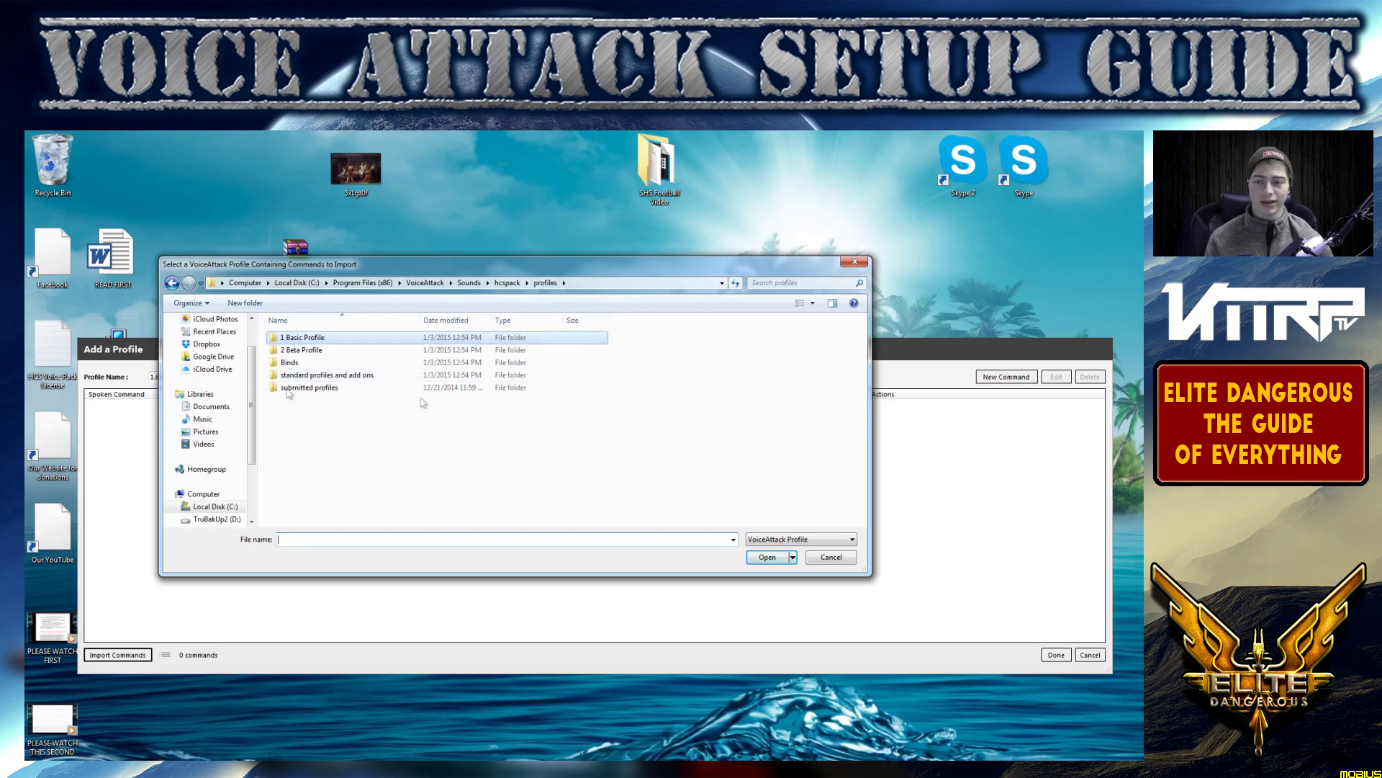
double_click(317, 340)
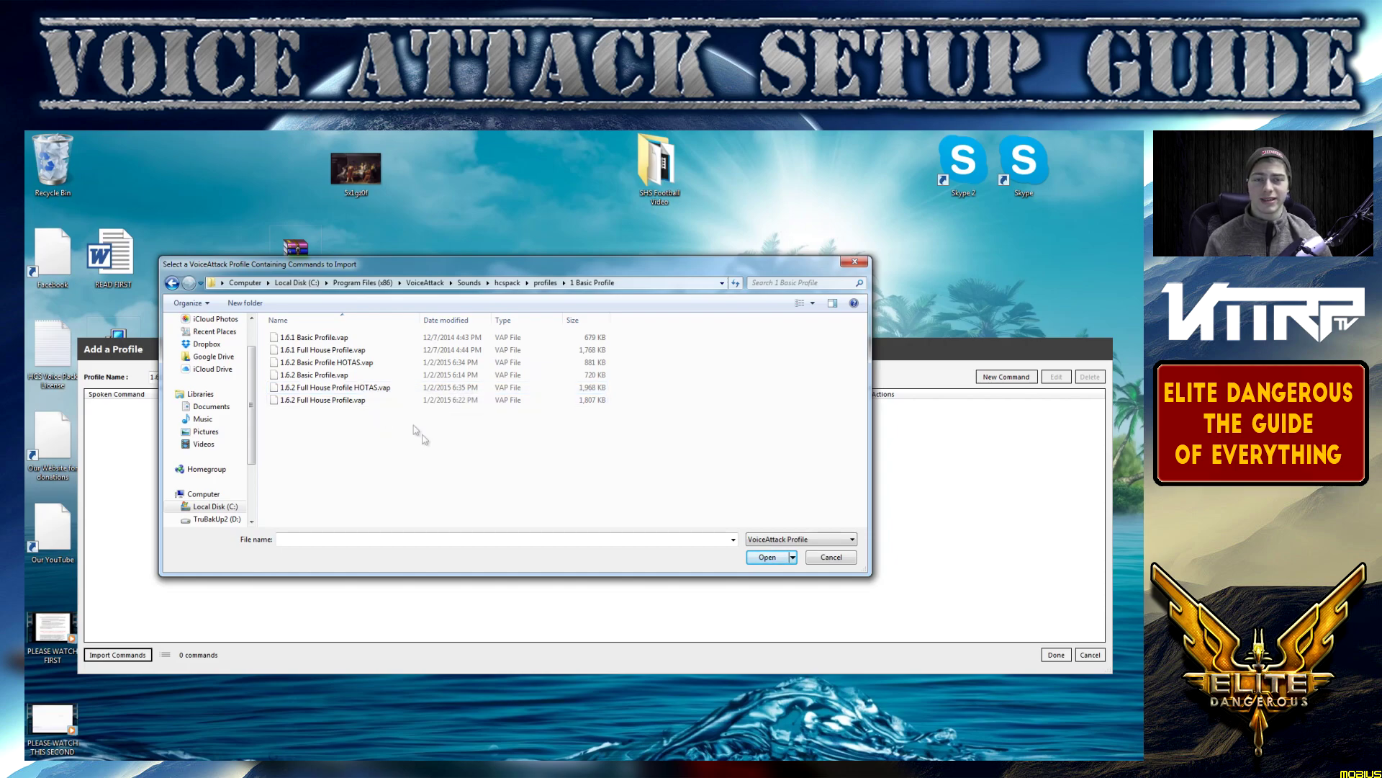
left_click(298, 351)
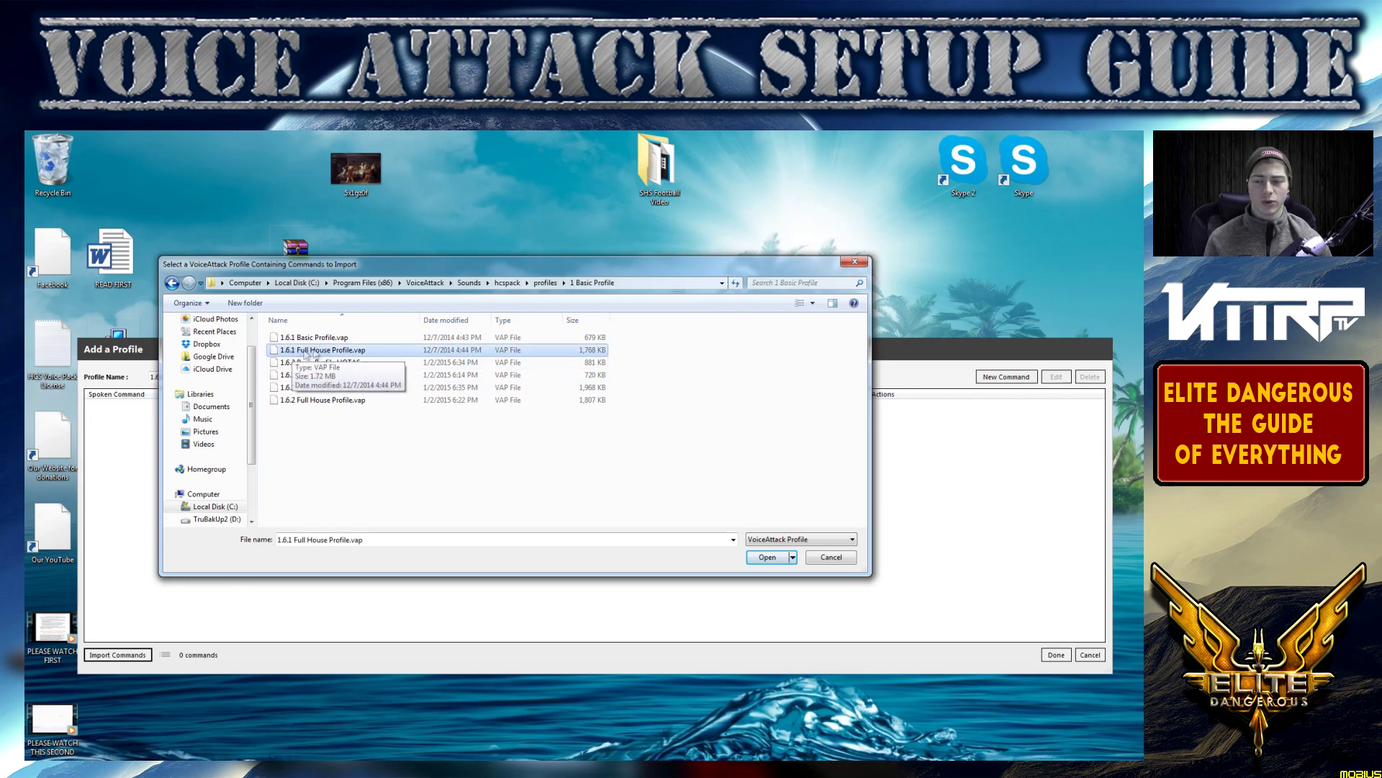
left_click(328, 363)
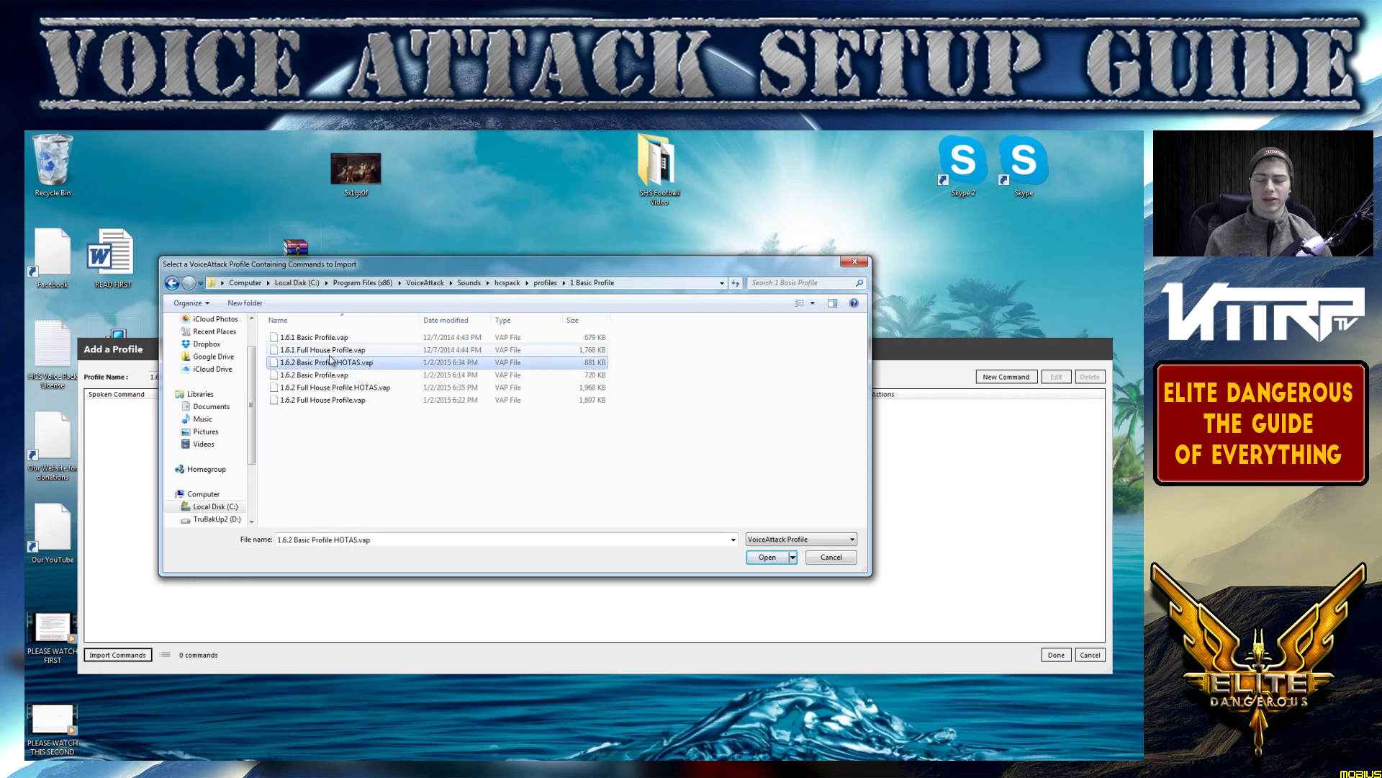
left_click(363, 402)
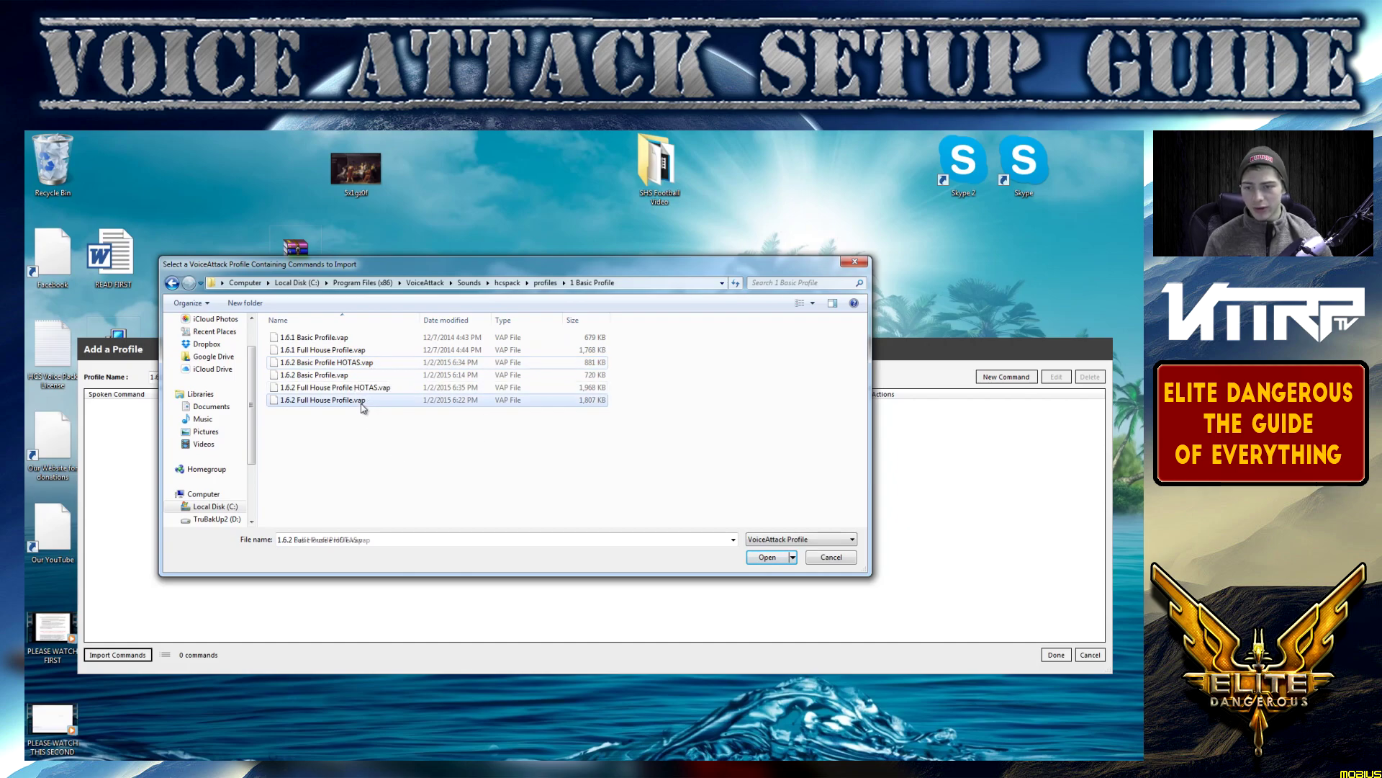
left_click(756, 558)
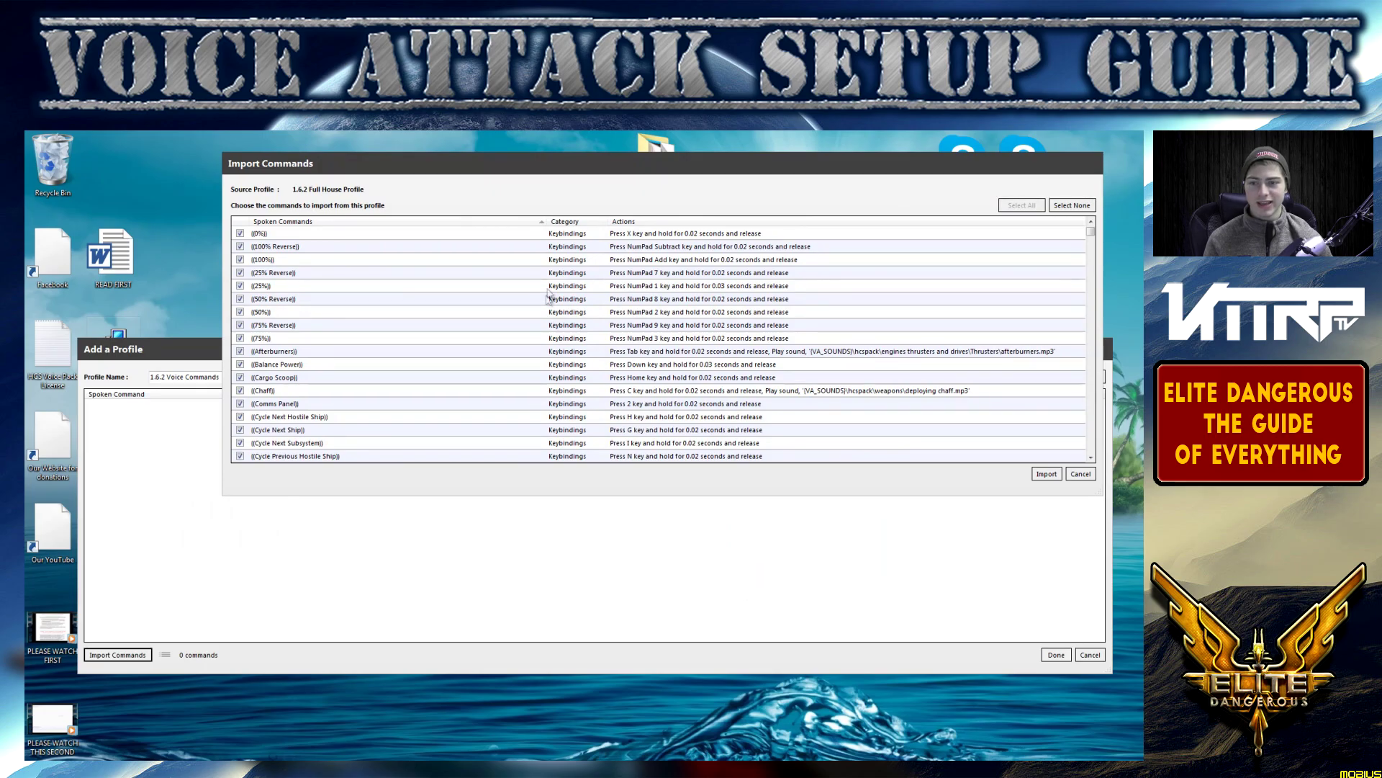
Import all commands of the 1.6.2 Full House Profile into the 1.6.2 Voice Commands profile and save the profile.
left_click_drag(505, 167, 493, 199)
scroll(617, 414, "down", 15)
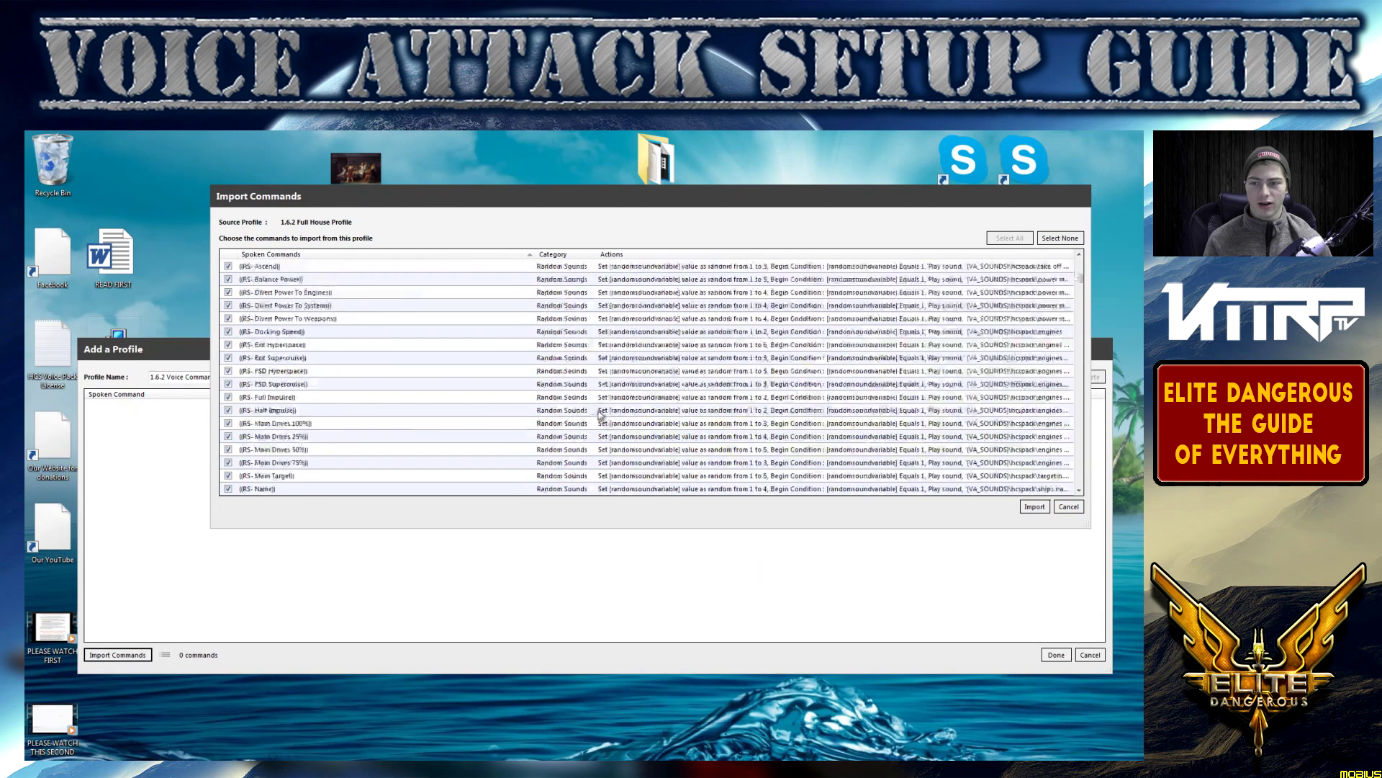
scroll(617, 414, "up", 15)
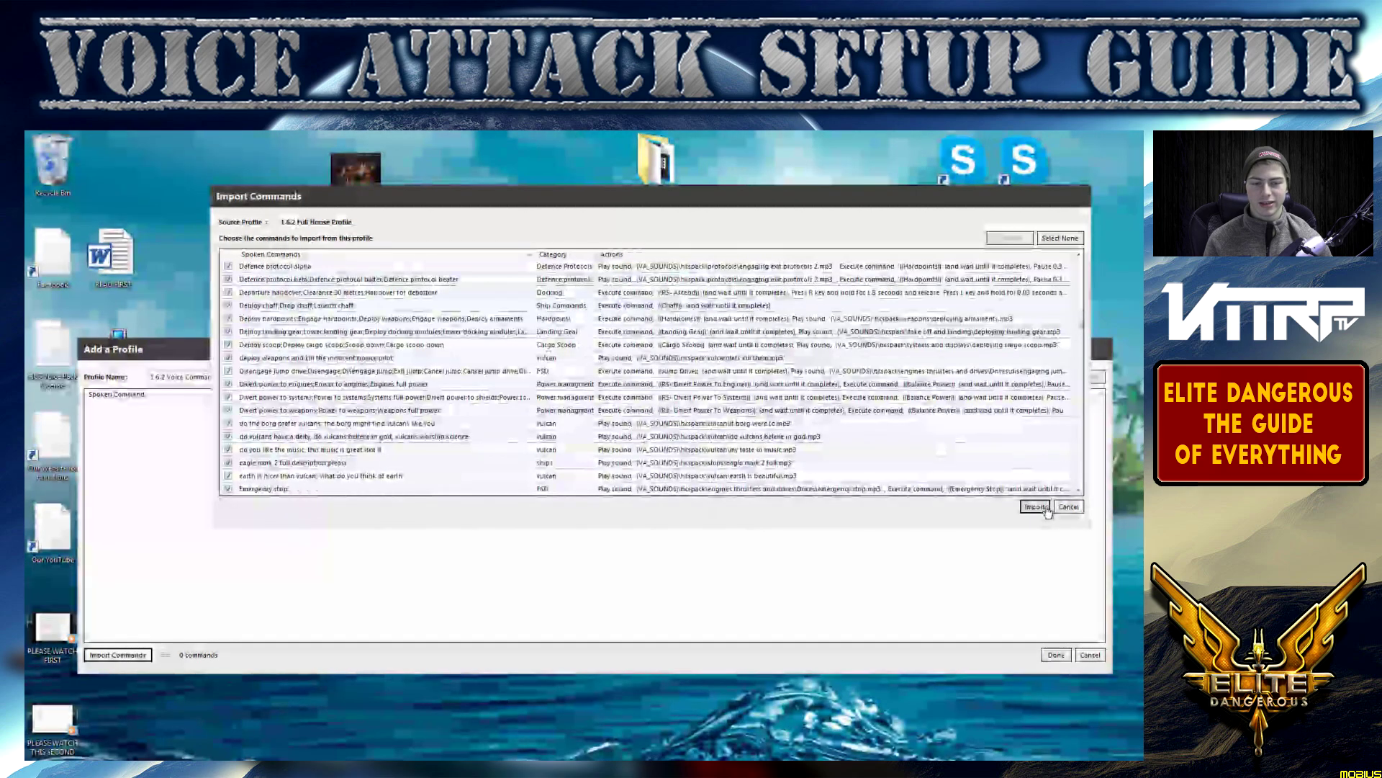
left_click(1035, 506)
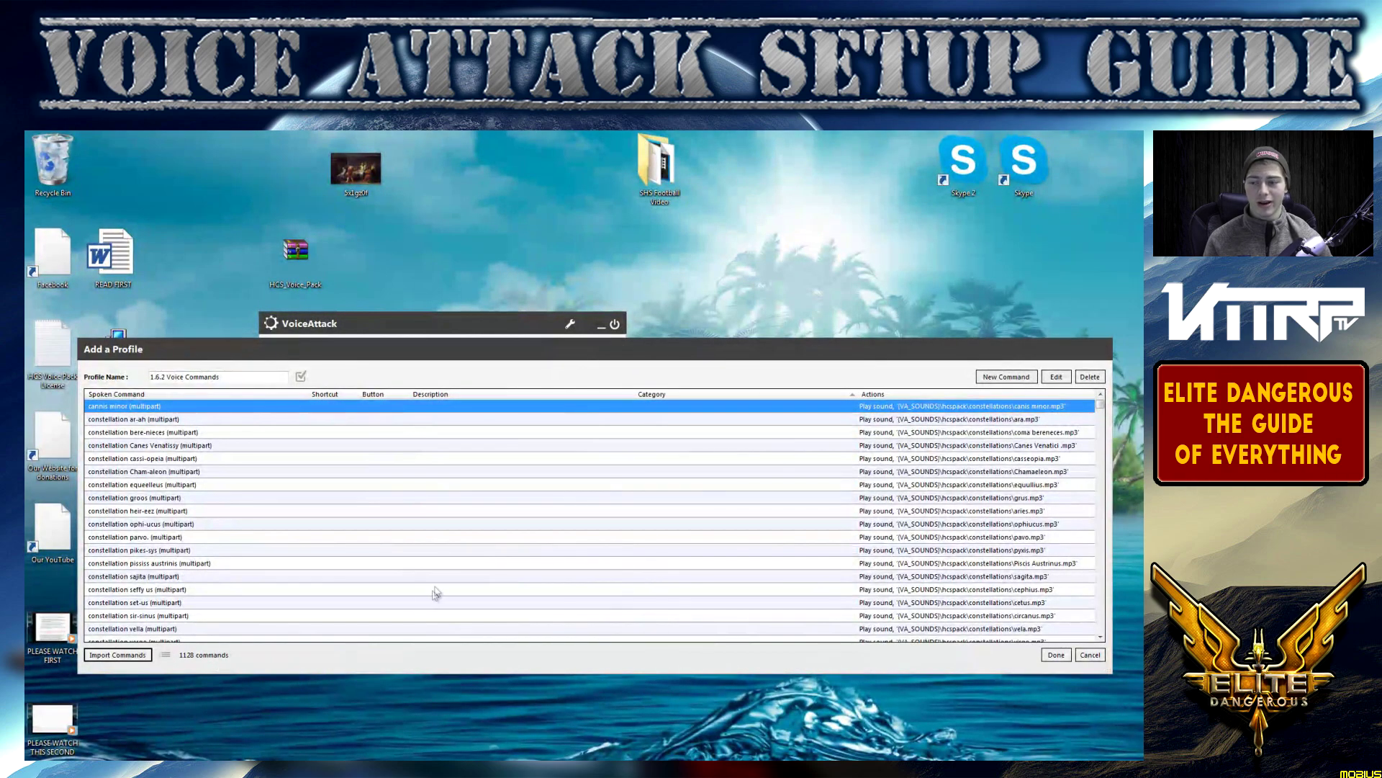
left_click(1056, 654)
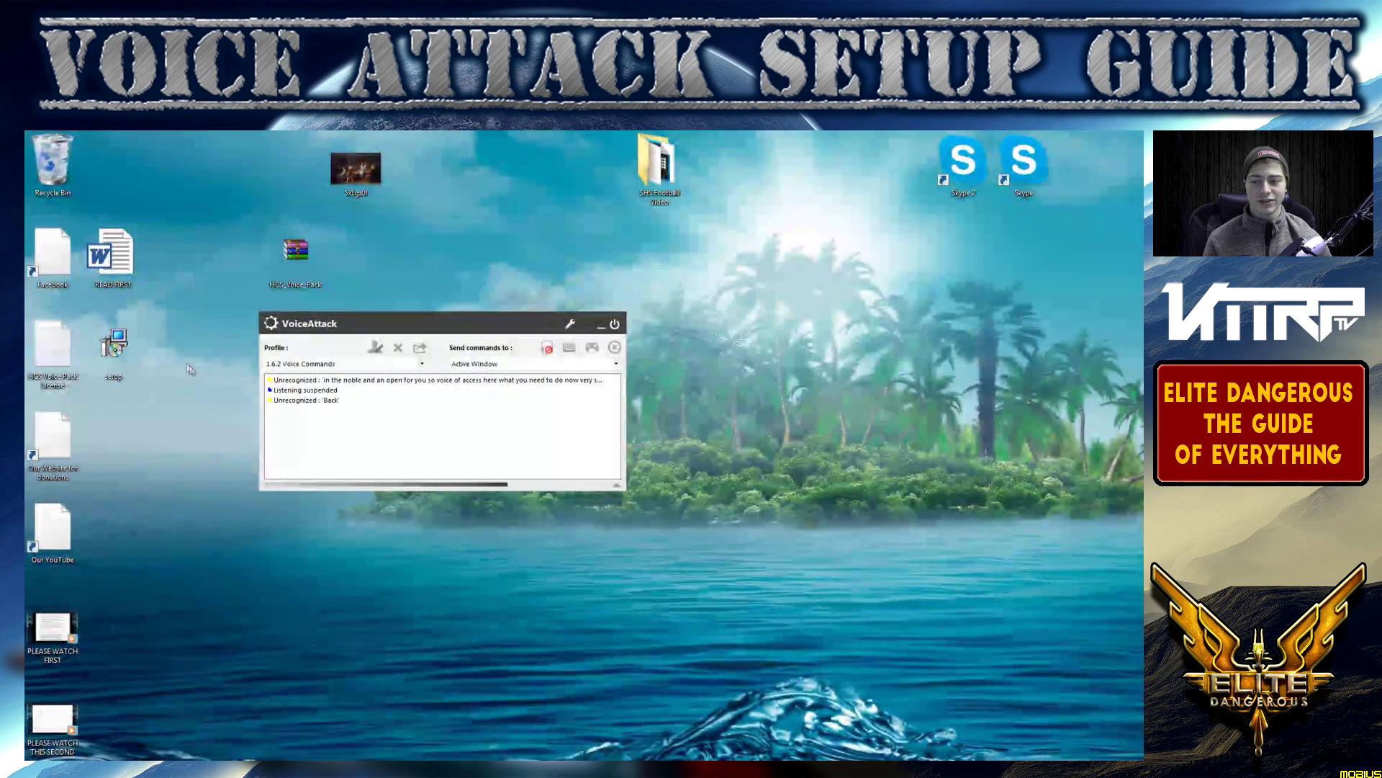
Select the 1.6.2 Voice Commands profile and toggle listening to test spoken commands such as "divert power to engines".
left_click(273, 364)
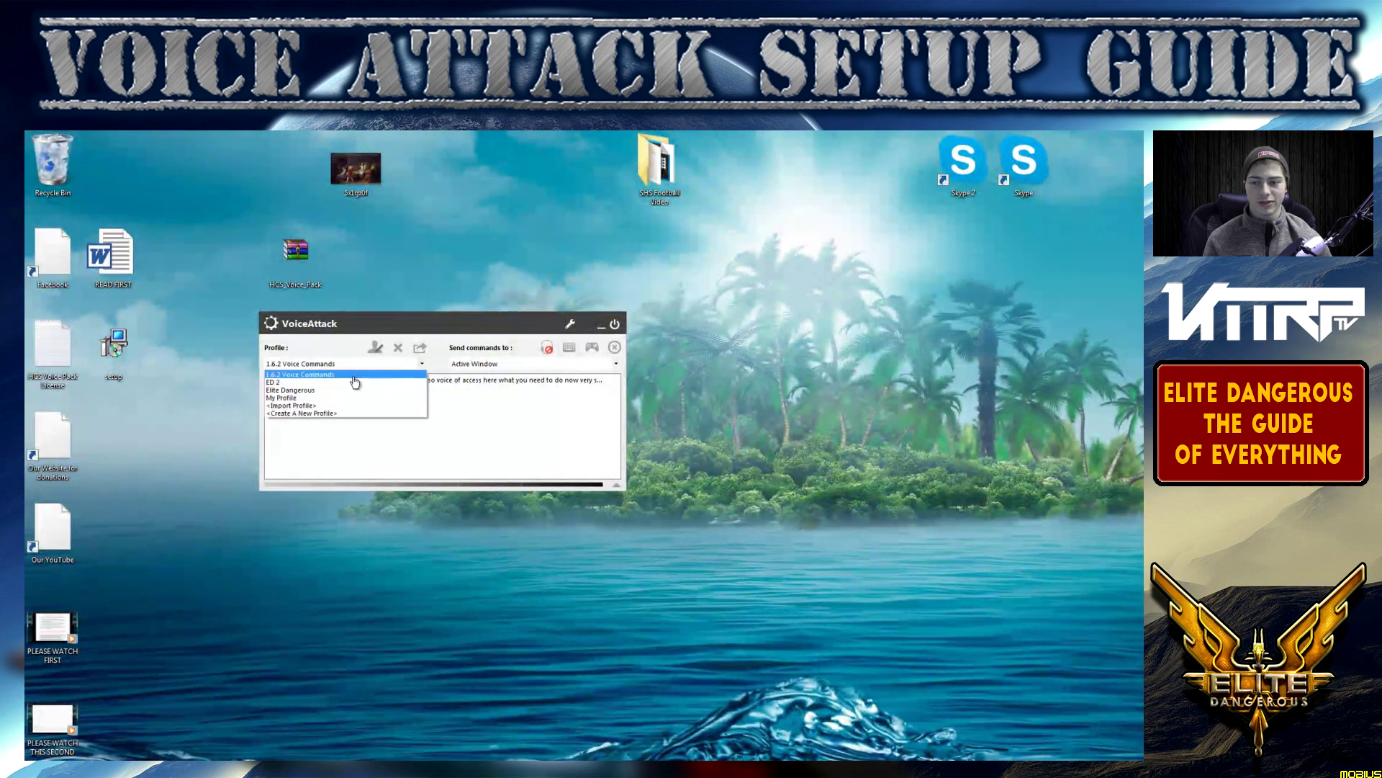
left_click(317, 374)
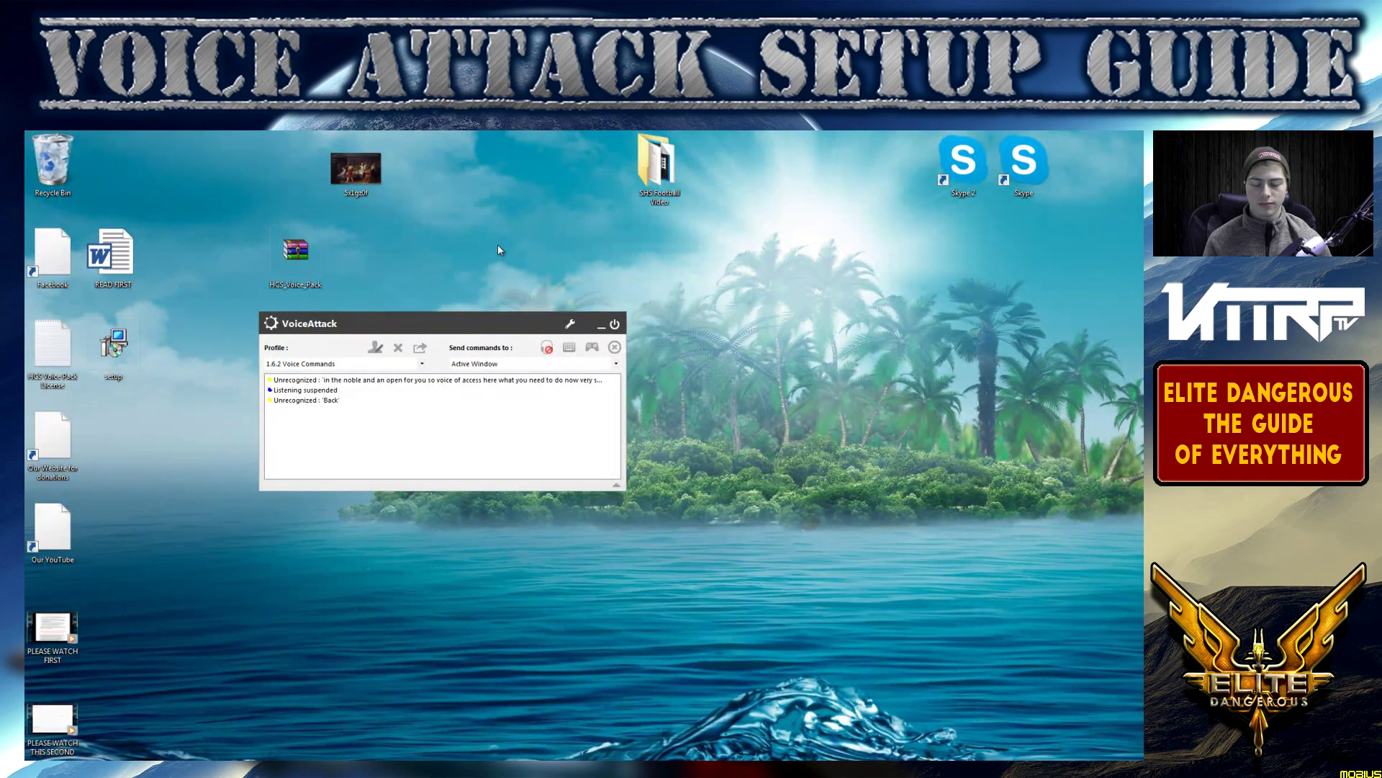
key("Scroll_Lock")
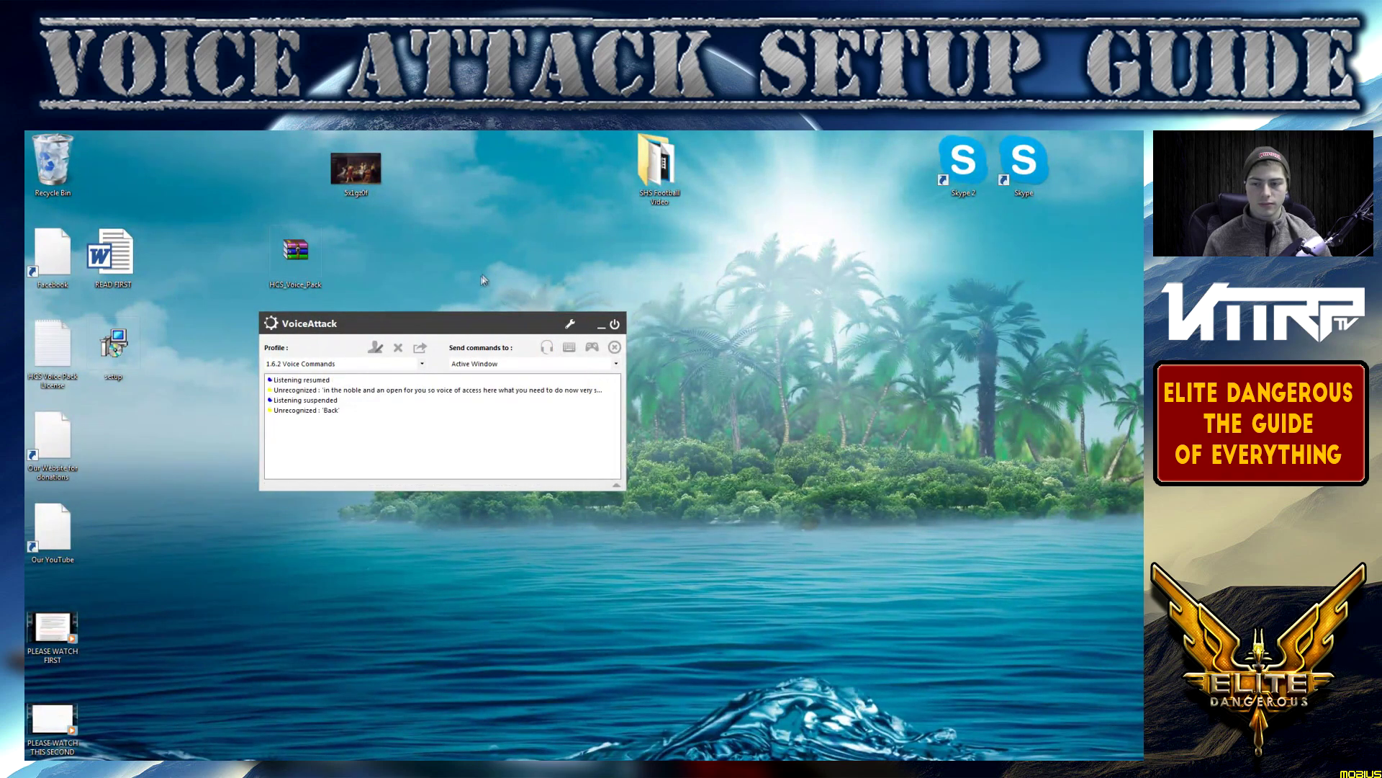
key("Scroll_Lock")
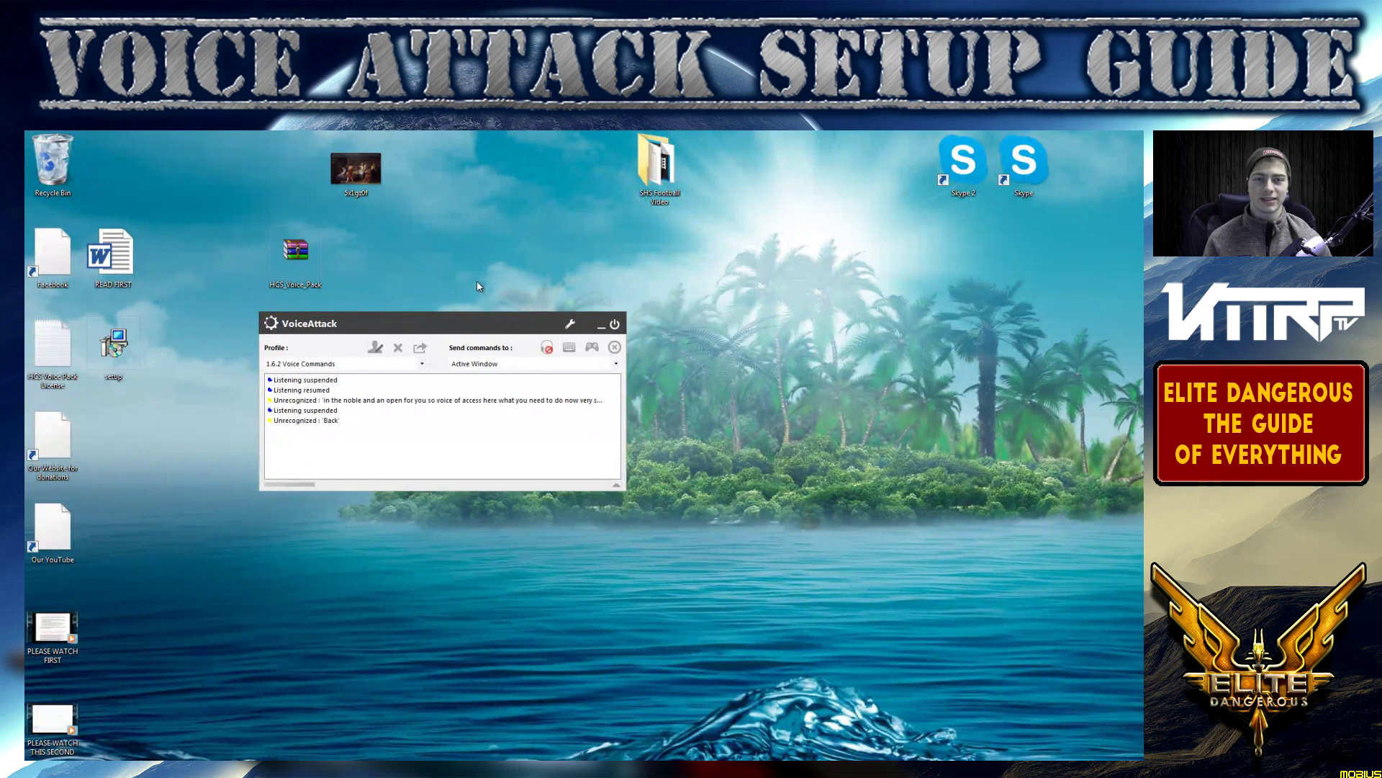
key("Scroll_Lock")
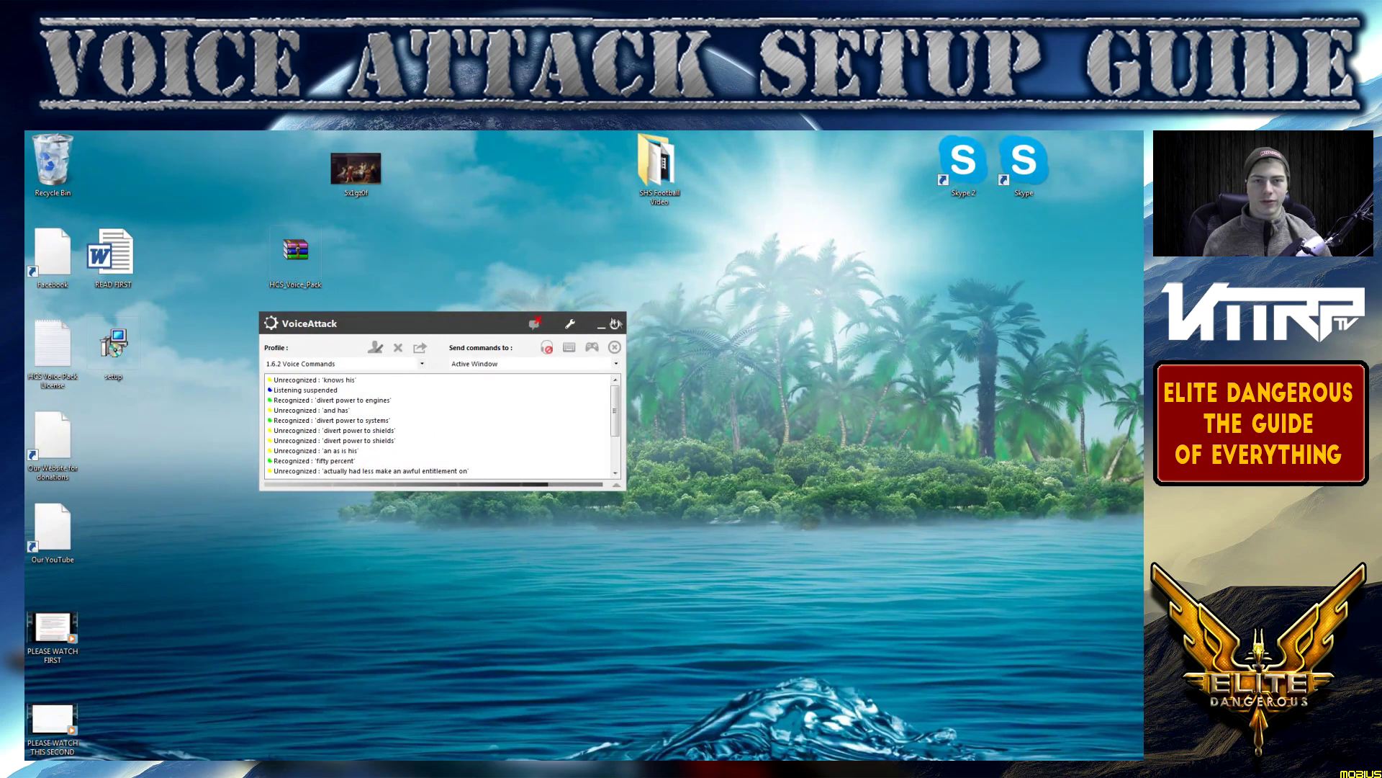
Switch the active profile to Elite Dangerous and back to 1.6.2 Voice Commands.
left_click(384, 365)
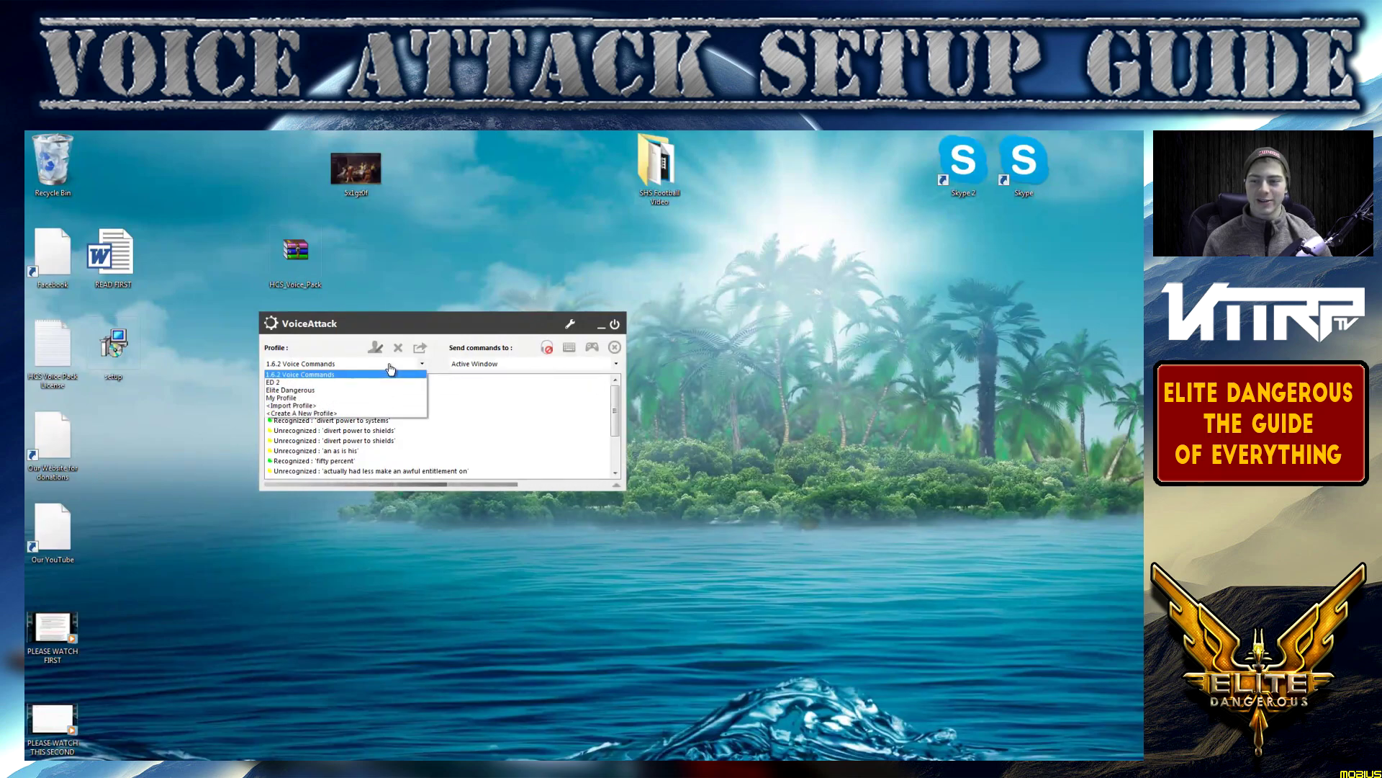
left_click(384, 375)
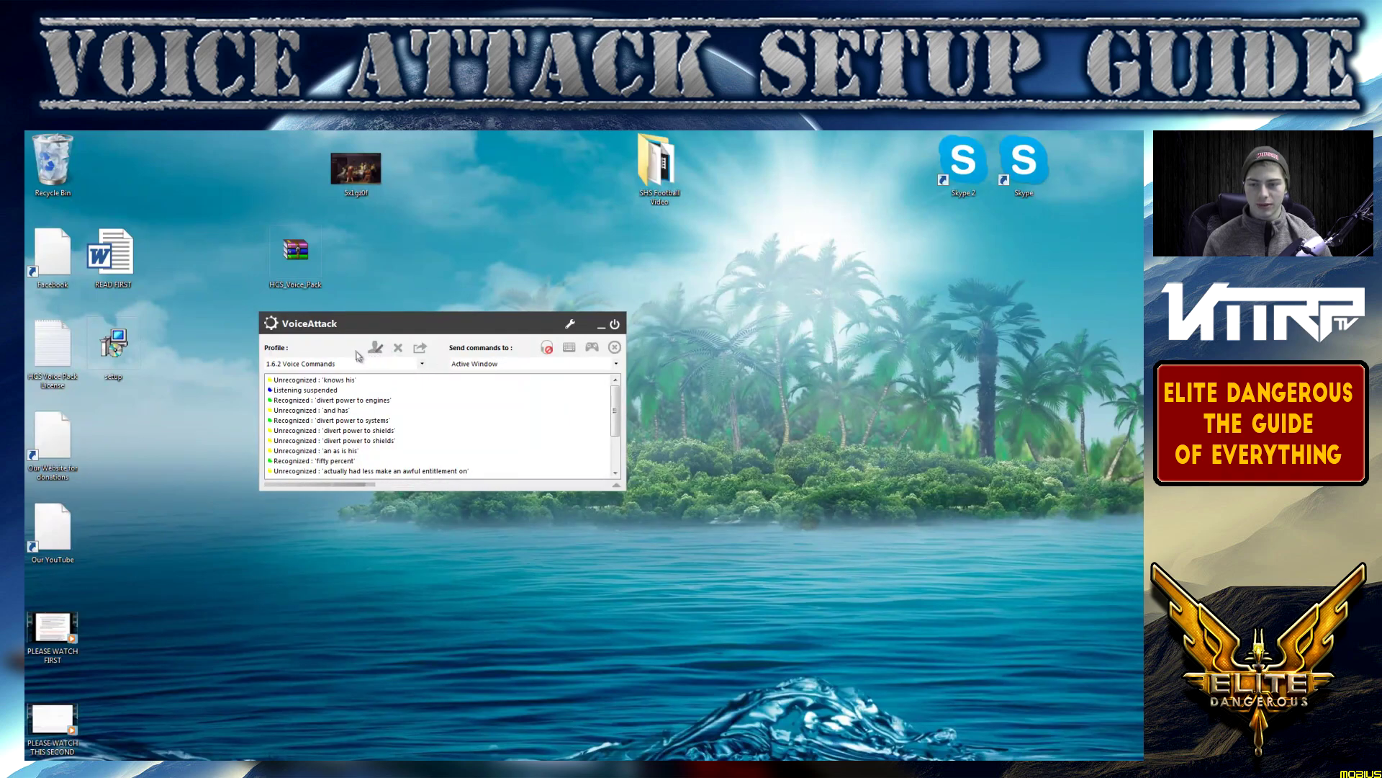
left_click(360, 364)
left_click(303, 390)
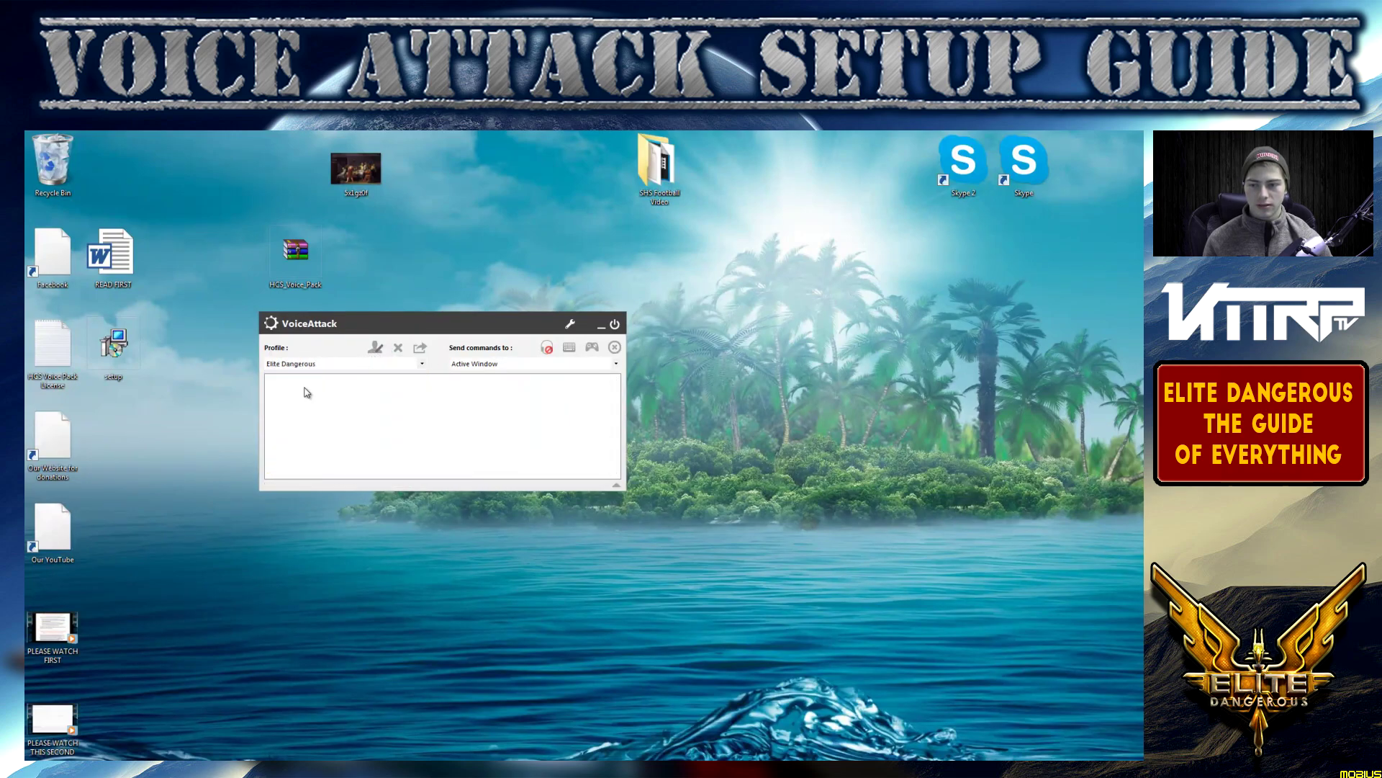
left_click(328, 365)
left_click(337, 376)
Open the 1.6.2 Voice Commands profile for editing and examine its constellation and education commands.
left_click(375, 348)
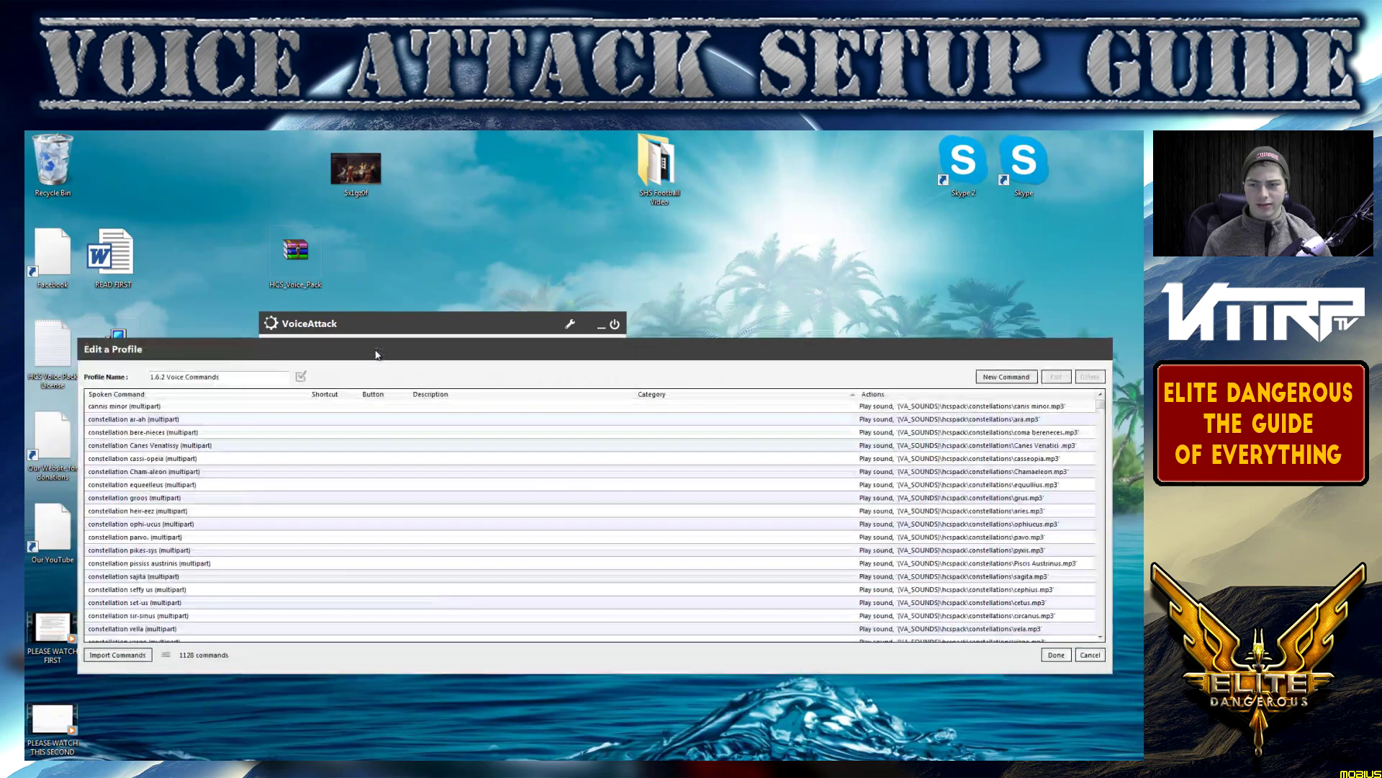
left_click_drag(304, 353, 359, 294)
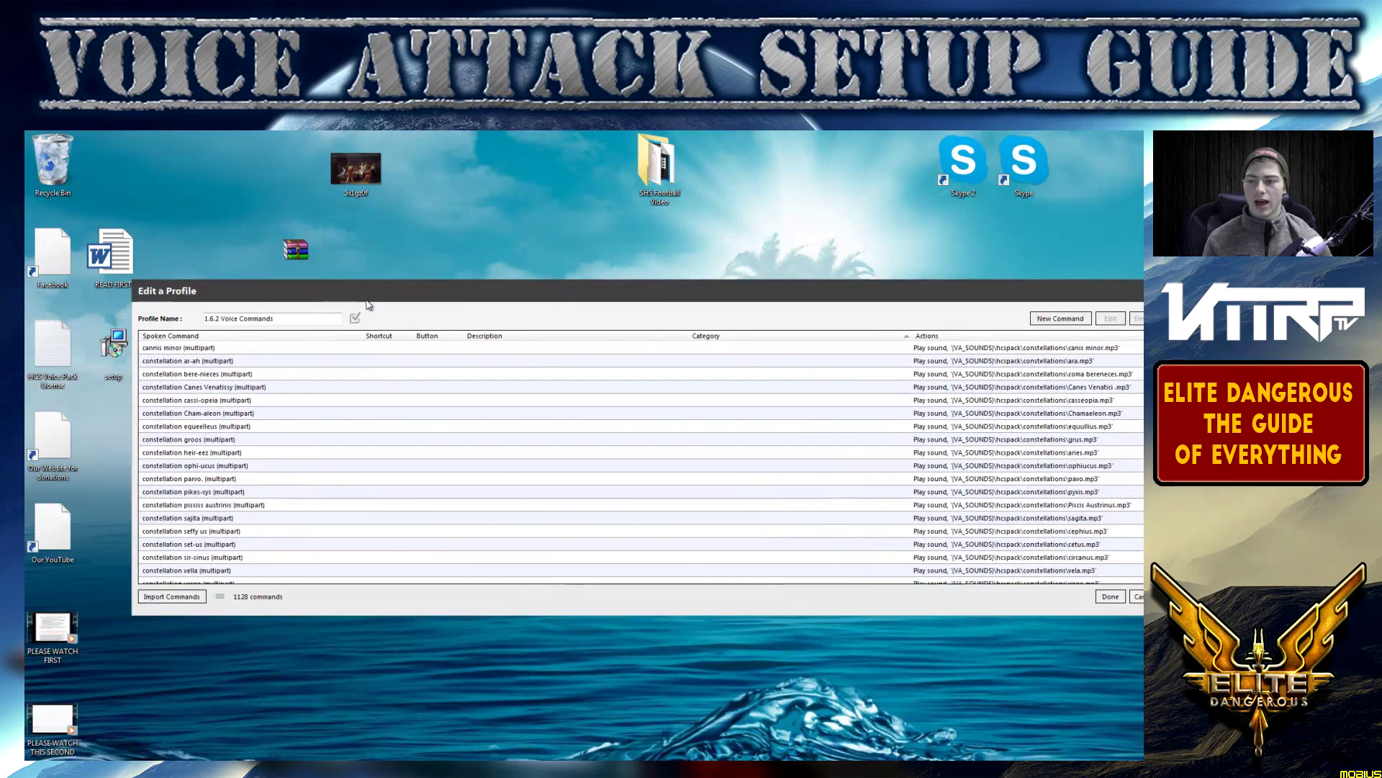
scroll(401, 481, "down", 5)
scroll(396, 476, "down", 15)
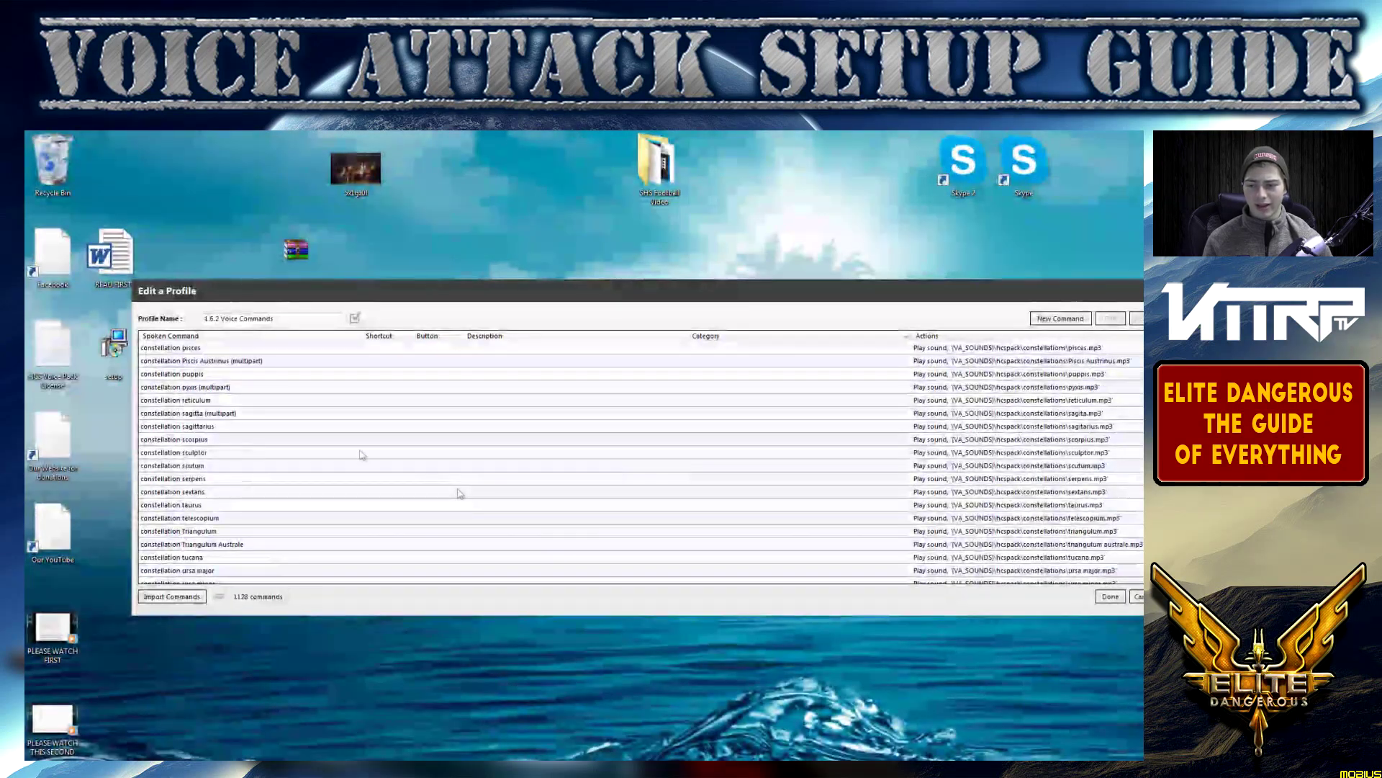
scroll(456, 504, "down", 8)
scroll(338, 446, "up", 7)
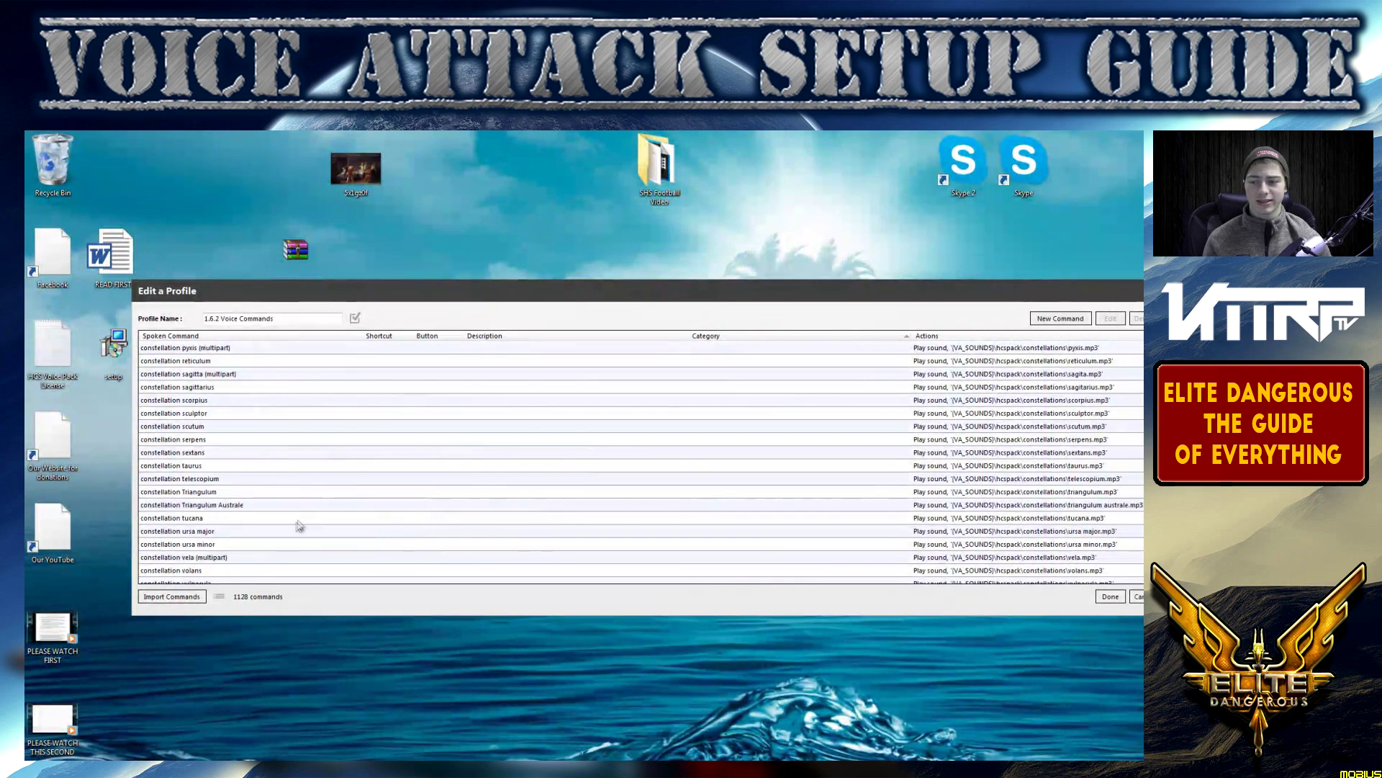
scroll(298, 526, "down", 15)
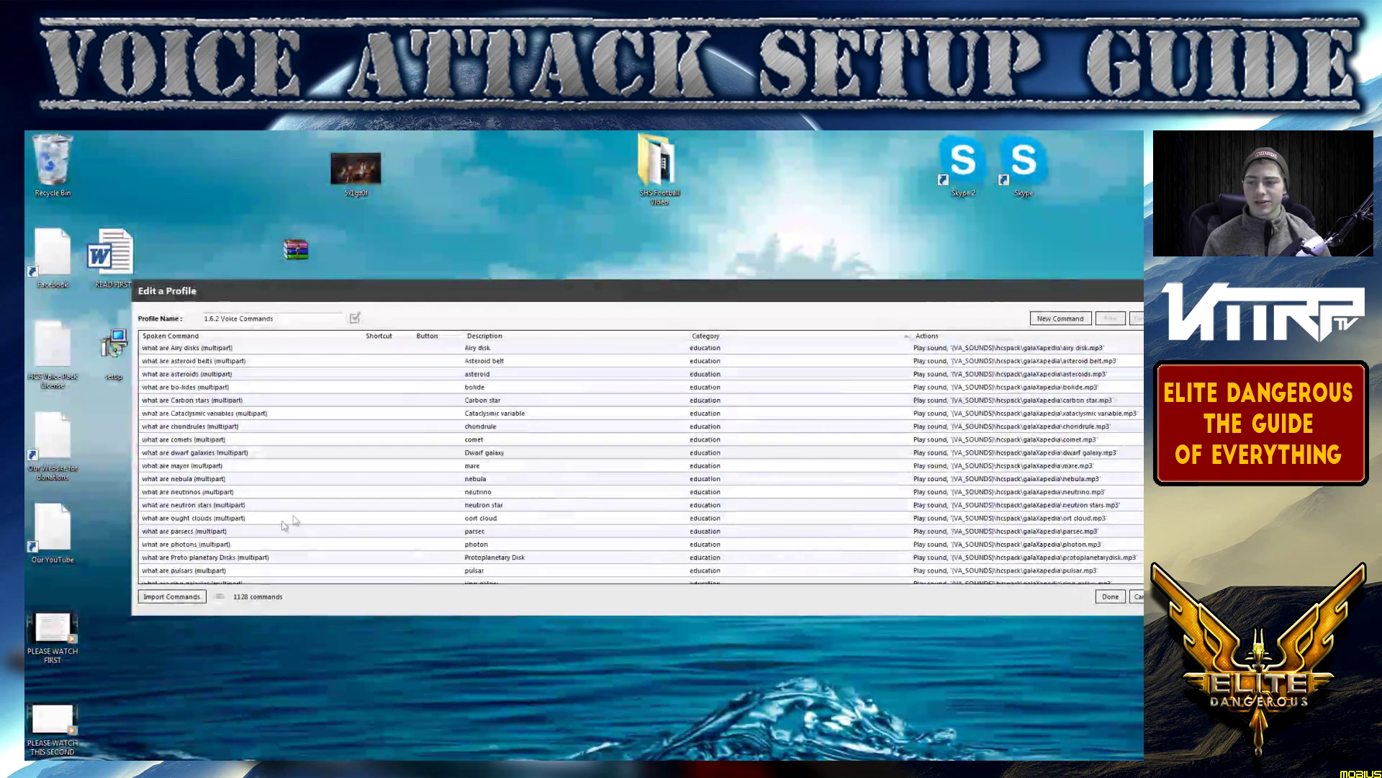
scroll(288, 522, "down", 15)
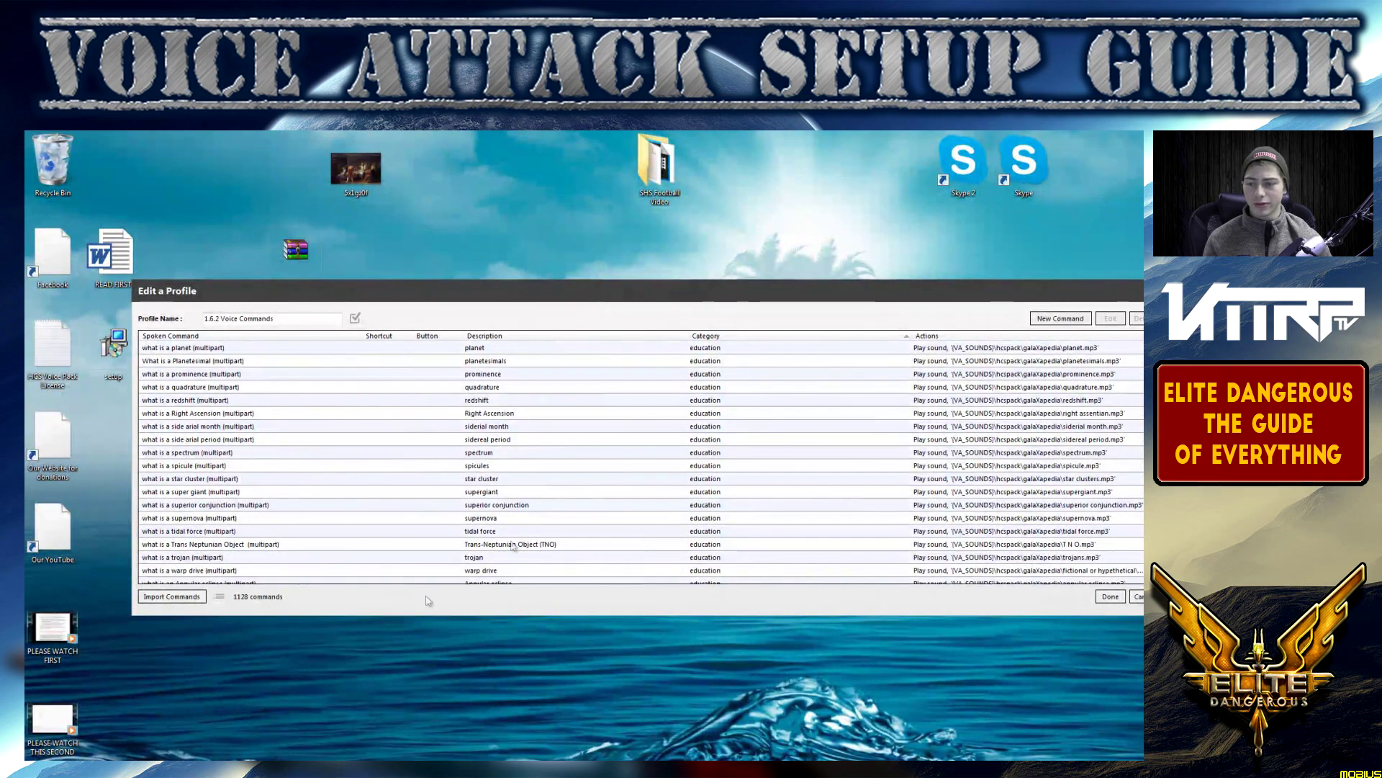
scroll(317, 533, "down", 15)
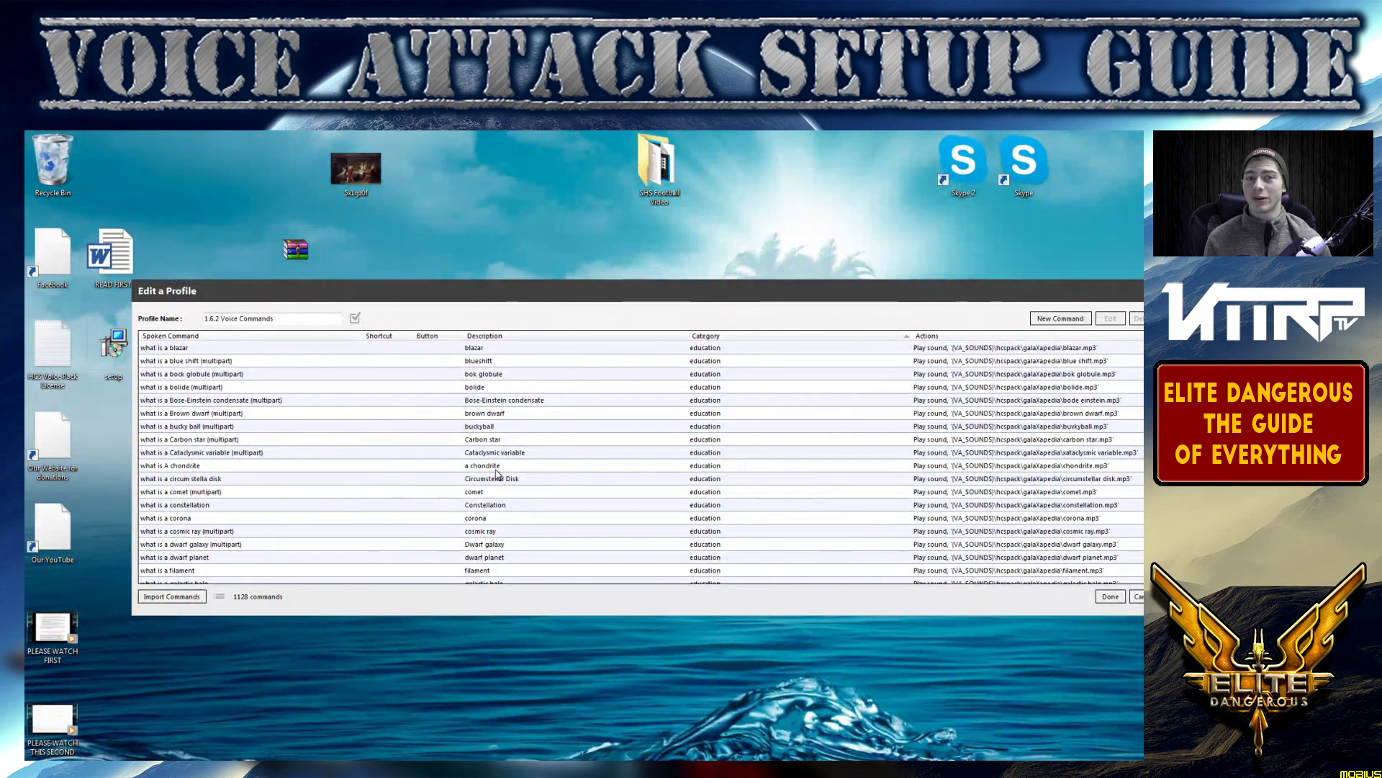
scroll(494, 452, "down", 20)
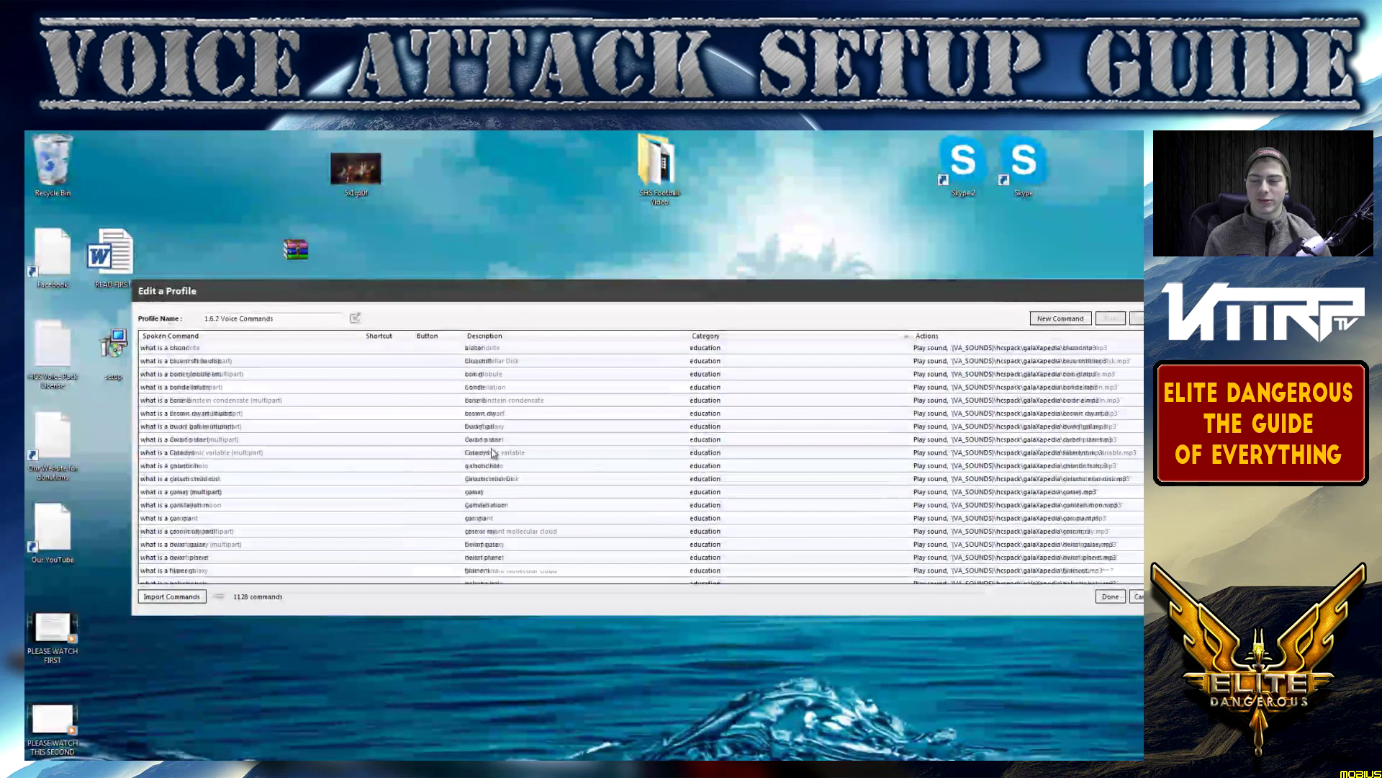
scroll(508, 455, "down", 15)
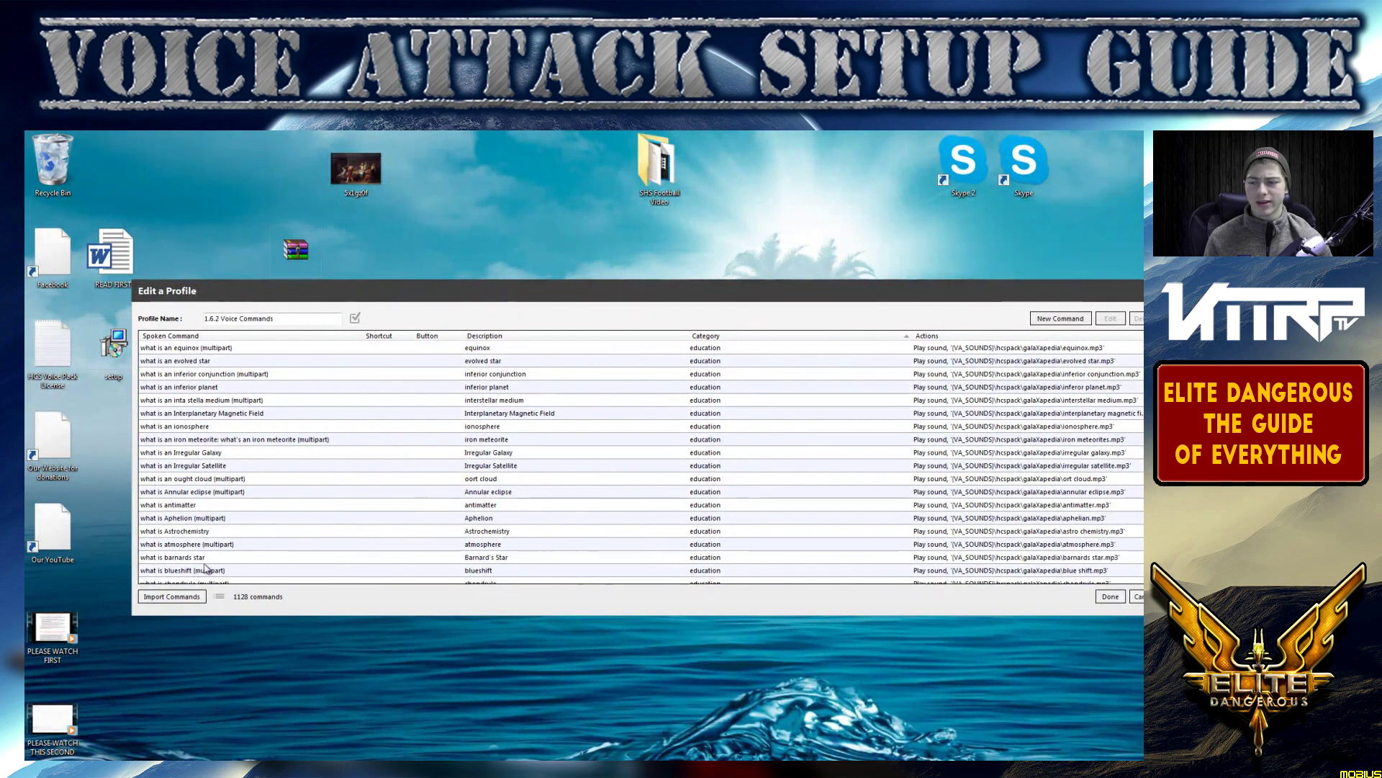
scroll(205, 568, "down", 15)
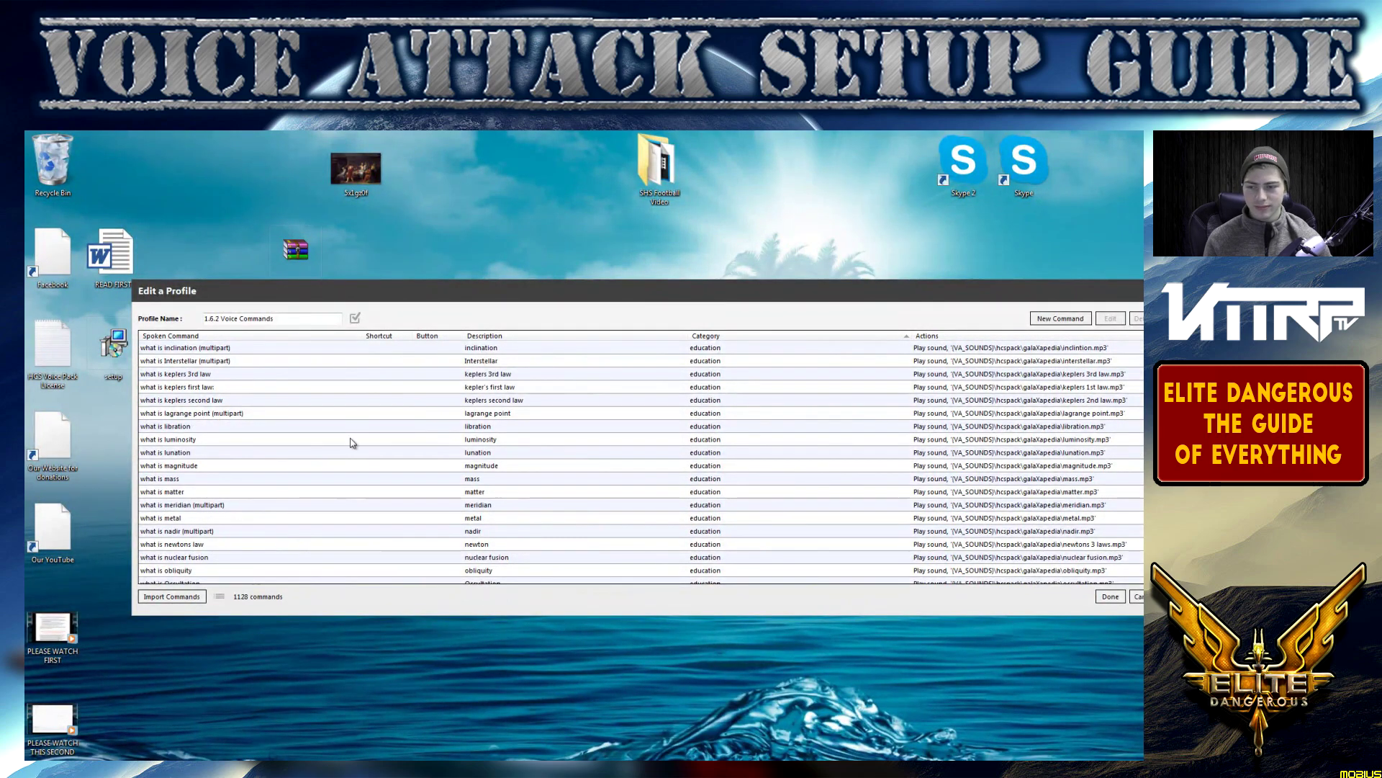
Finish editing the 1.6.2 Voice Commands profile and exit VoiceAttack.
left_click(1111, 596)
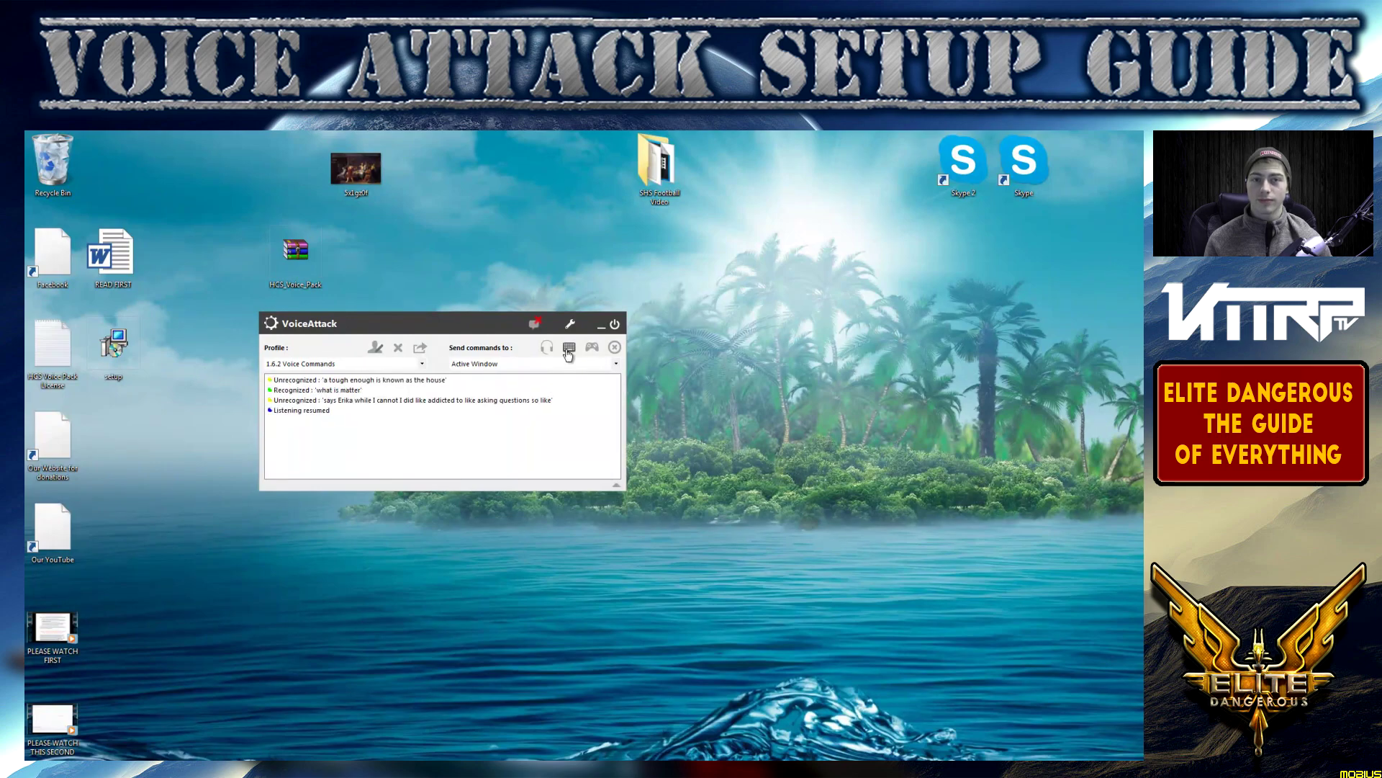
left_click(616, 326)
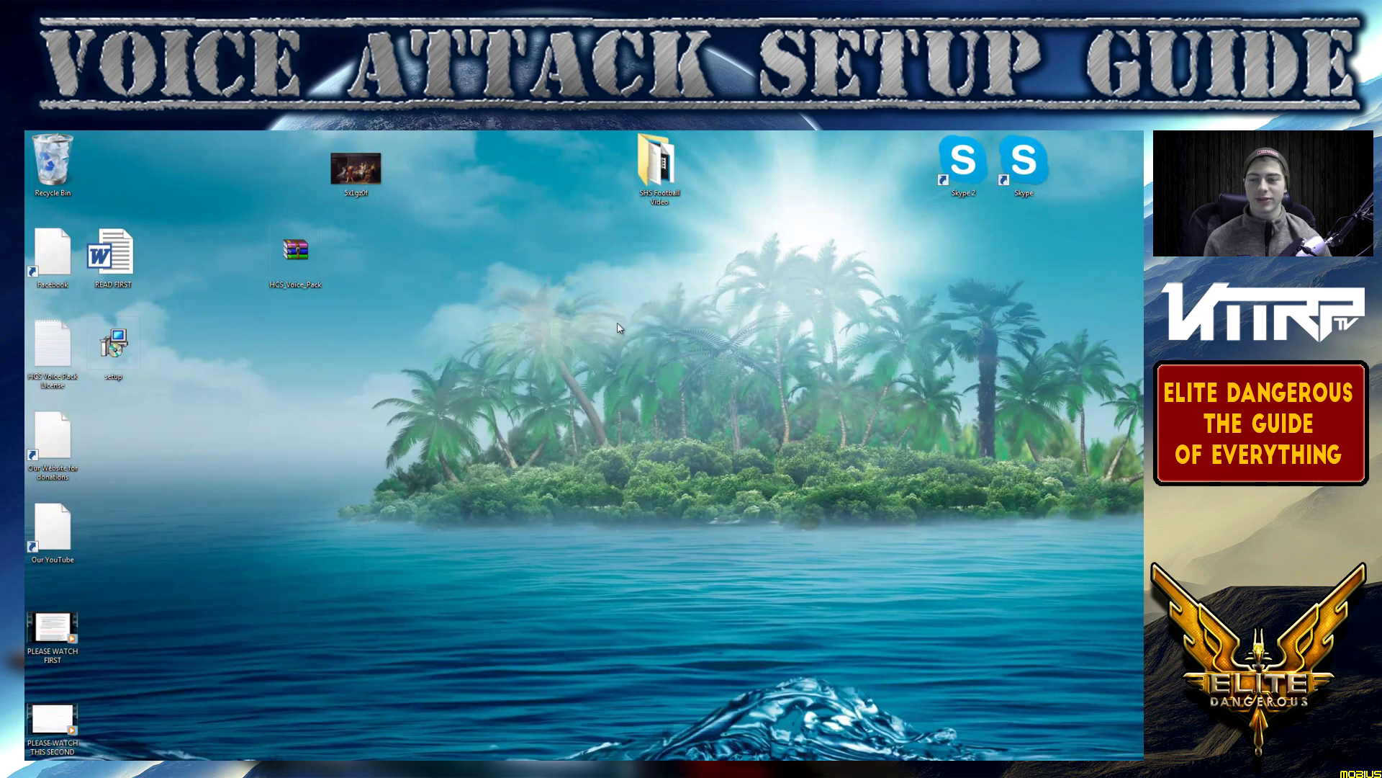